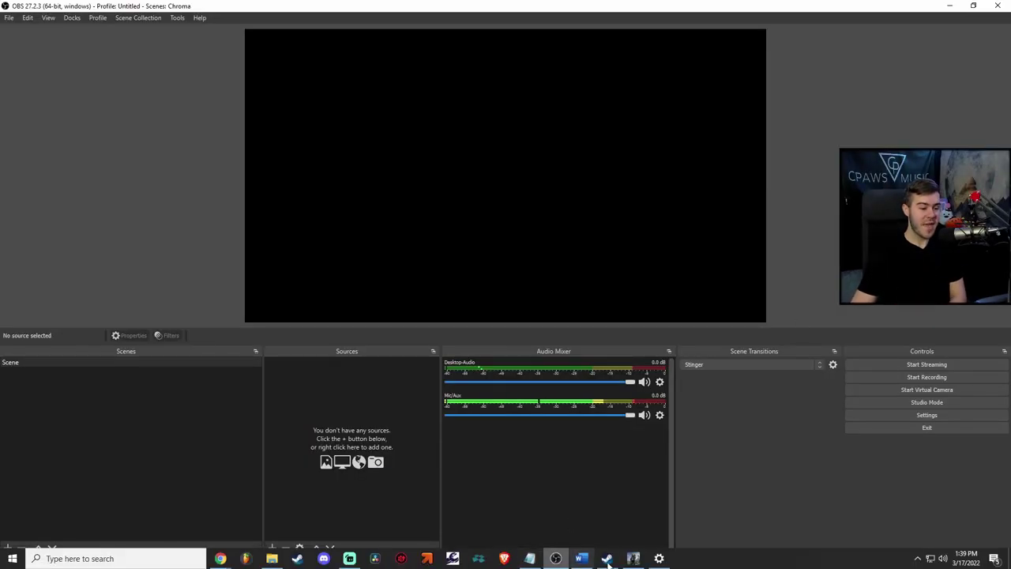
# Add a new Display Capture source to the scene.
pyautogui.moveTo(638, 517)
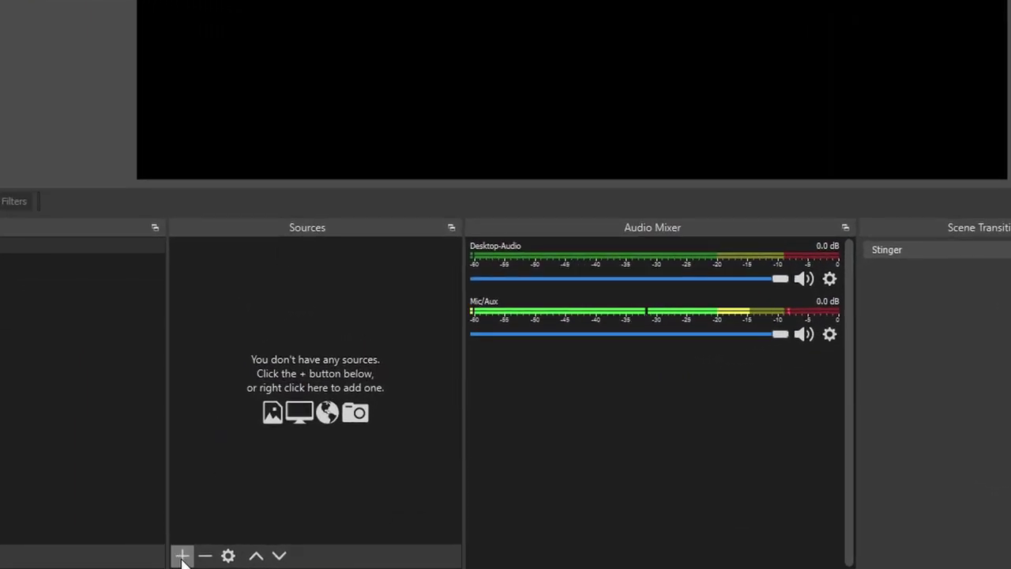
pyautogui.click(182, 556)
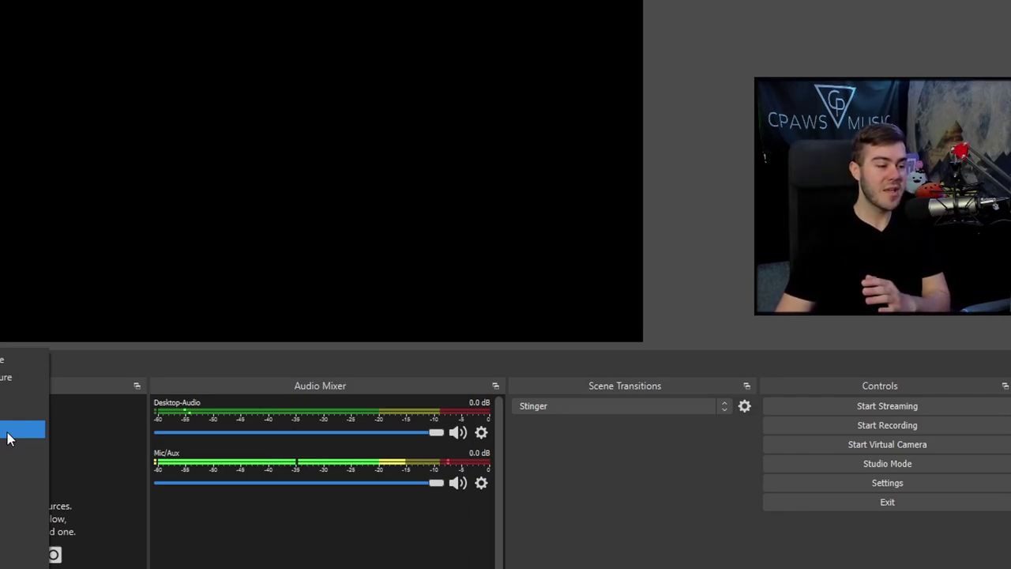
pyautogui.click(8, 435)
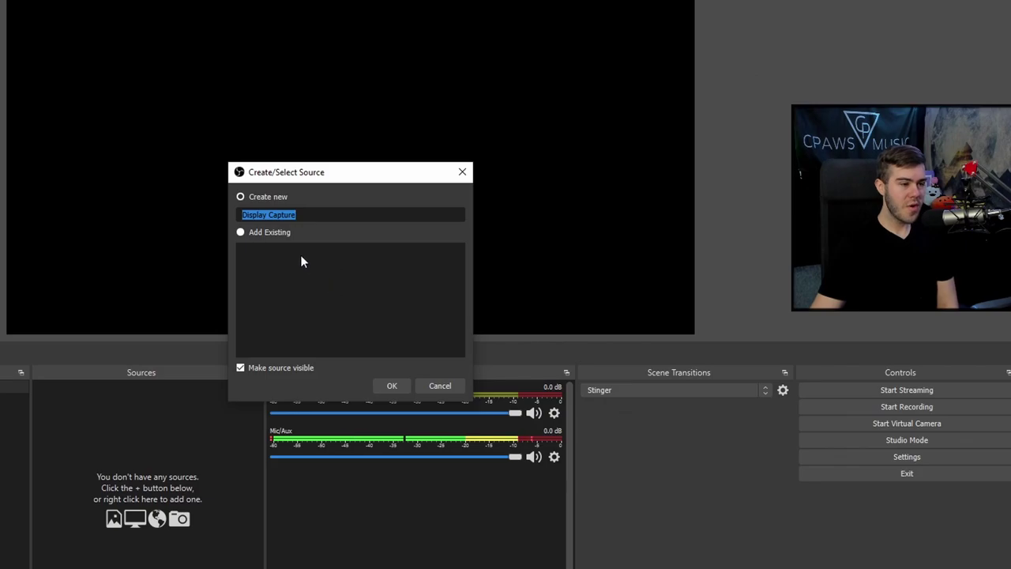
pyautogui.click(392, 386)
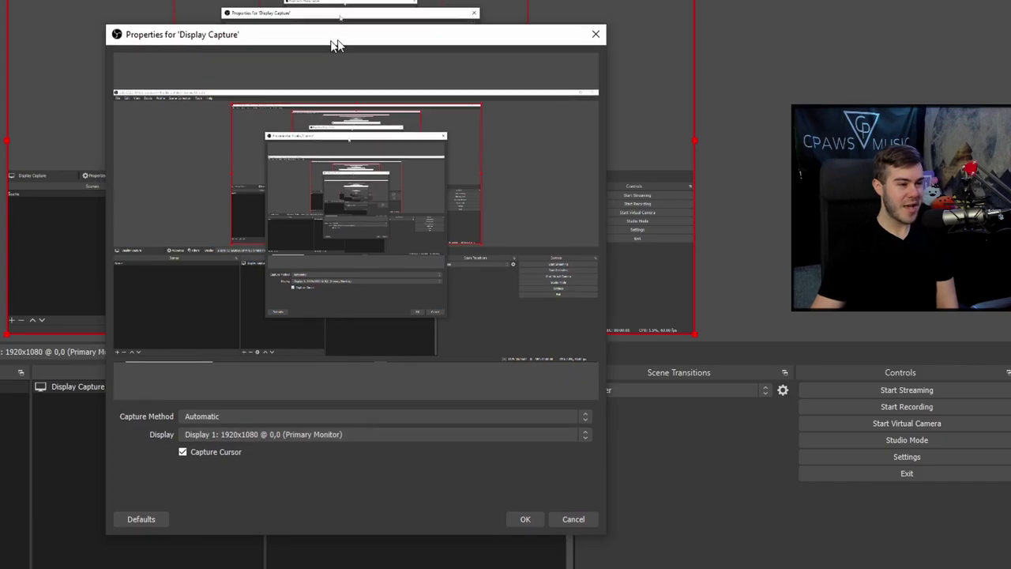
# Choose which display the Display Capture source captures in its properties.
pyautogui.moveTo(334, 40); pyautogui.dragTo(313, 4)
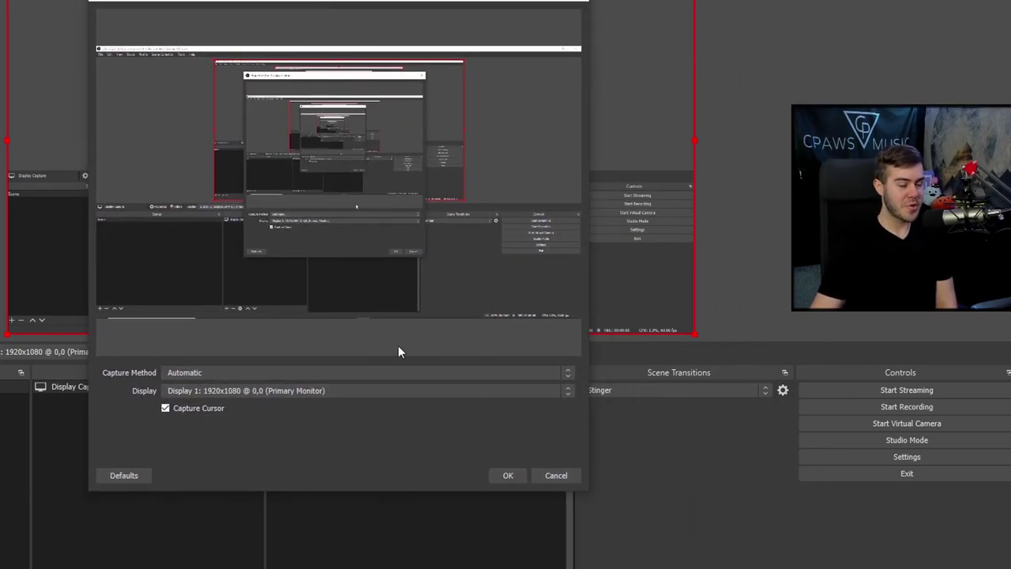
pyautogui.click(337, 390)
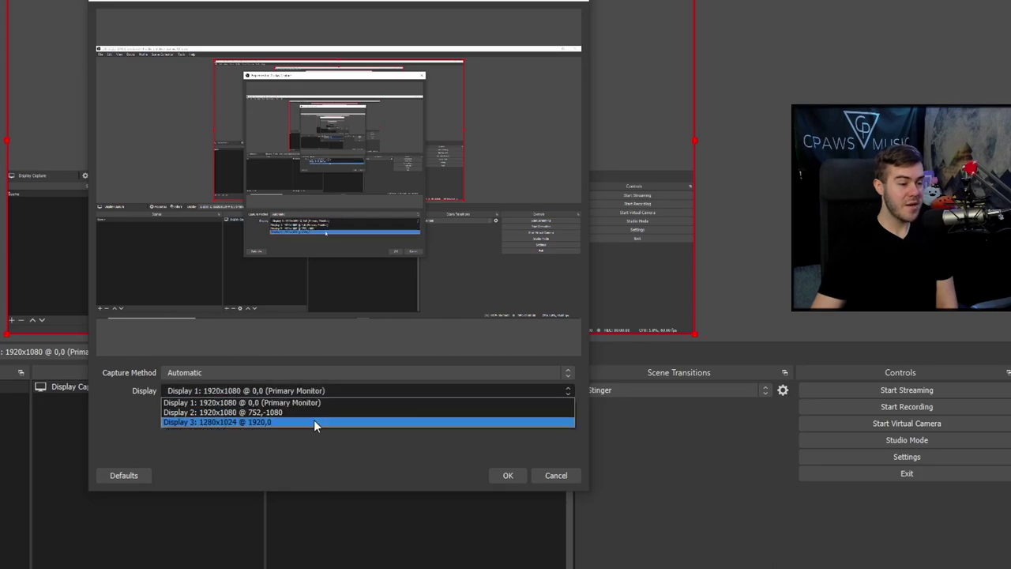
pyautogui.click(272, 421)
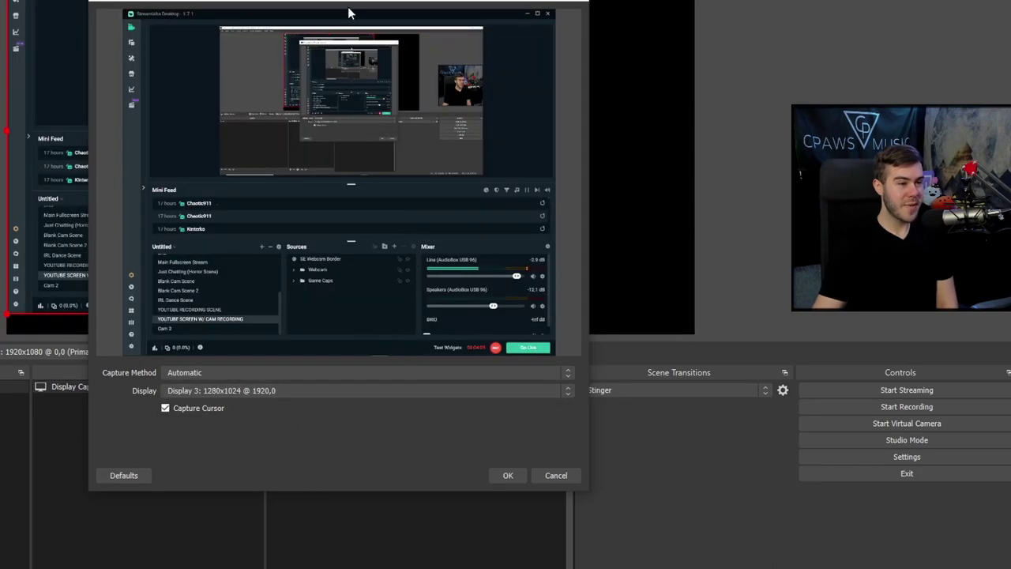
pyautogui.moveTo(350, 11); pyautogui.dragTo(390, 32)
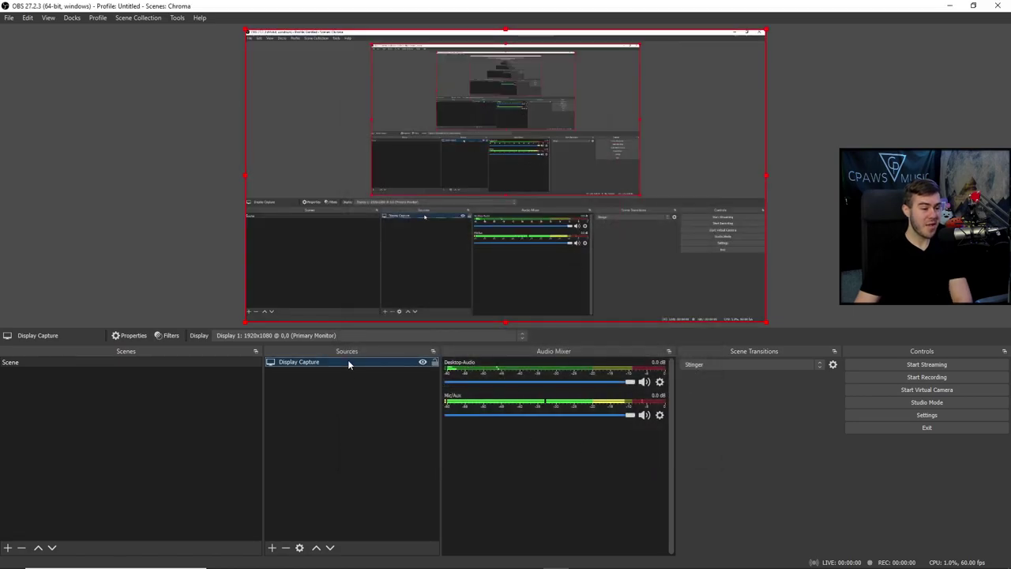
# Delete the Display Capture source and create a new Game Capture source.
pyautogui.press('Delete')
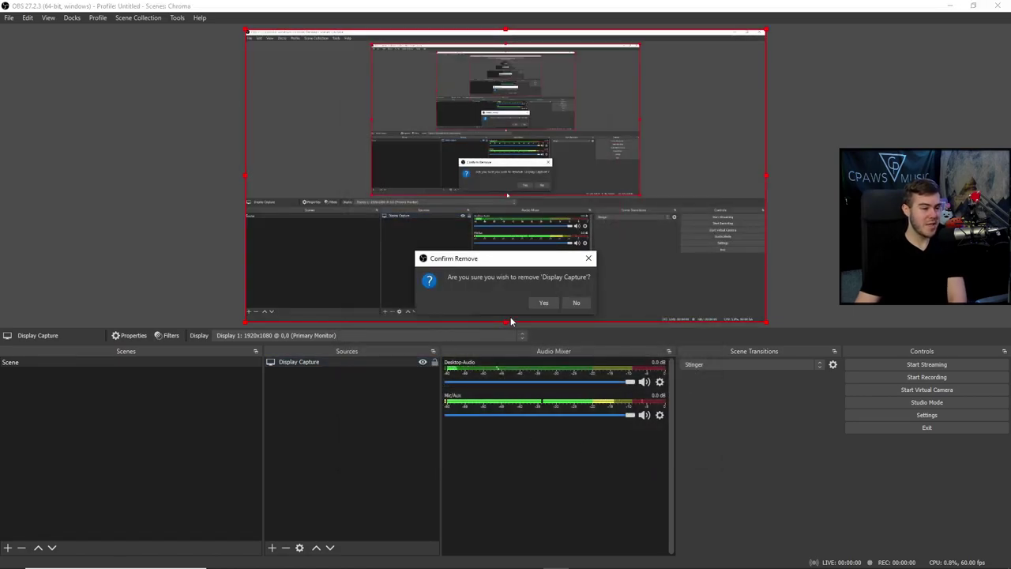
pyautogui.click(544, 304)
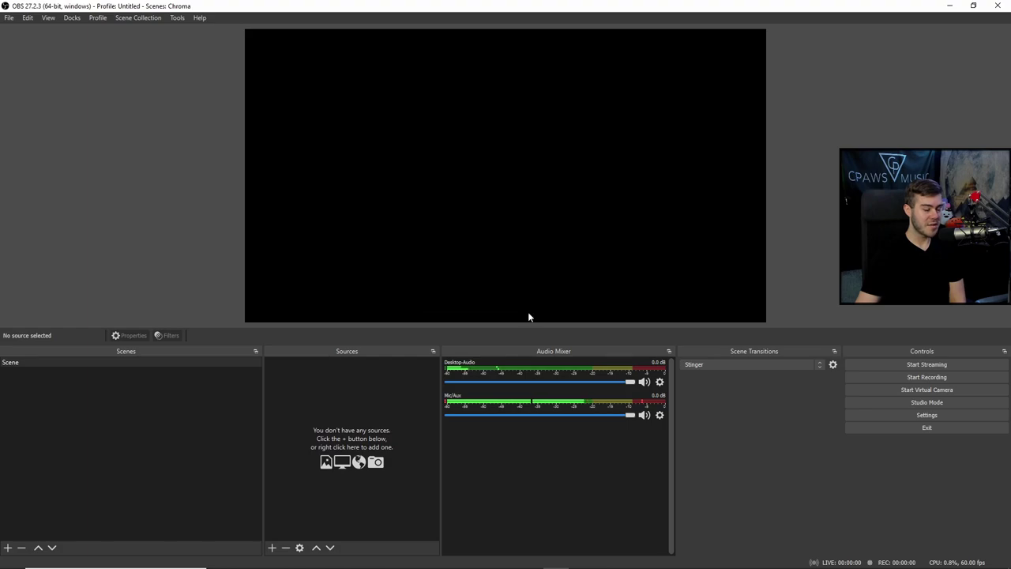
pyautogui.click(271, 548)
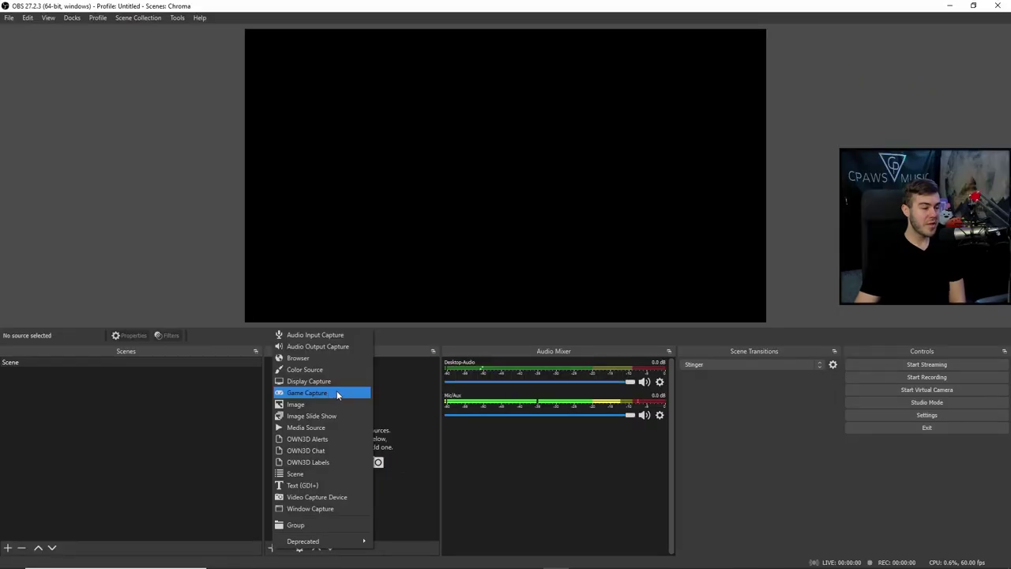
pyautogui.click(2, 447)
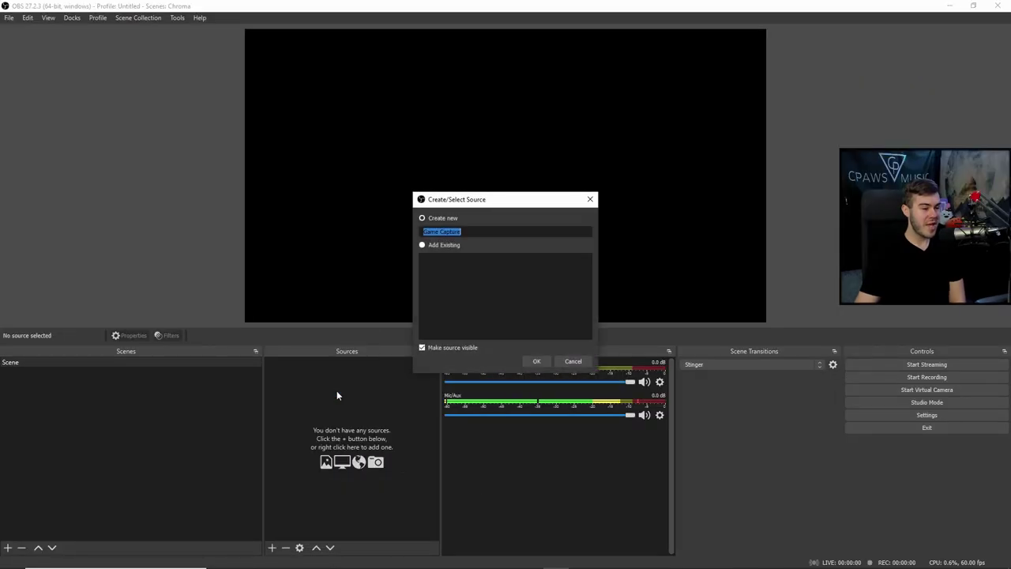
pyautogui.click(537, 361)
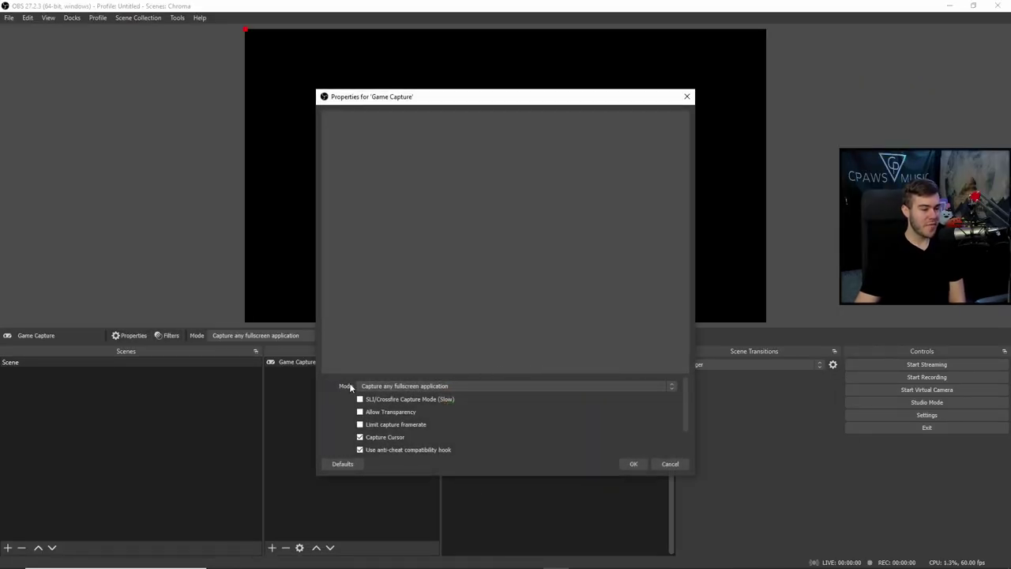
# Set Game Capture to capture the specific window [HaloInfinite.exe]: Halo Infinite and save.
pyautogui.click(419, 387)
pyautogui.click(413, 402)
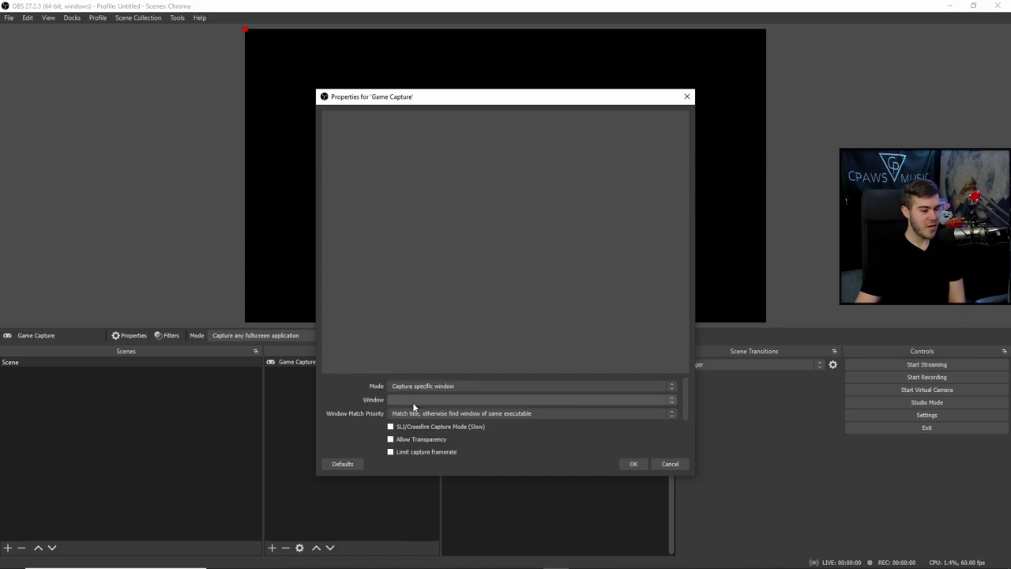
pyautogui.click(415, 400)
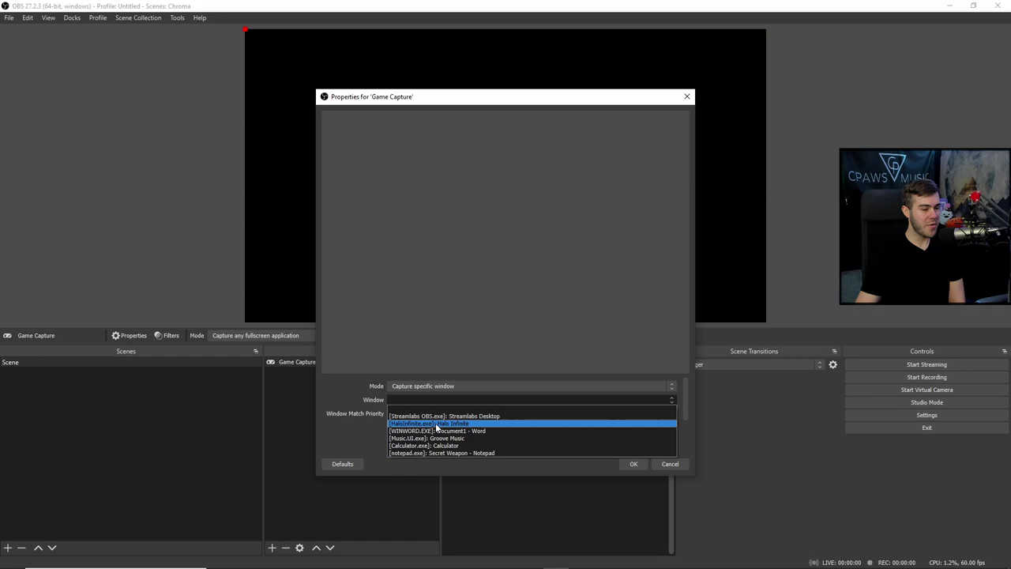
pyautogui.click(439, 424)
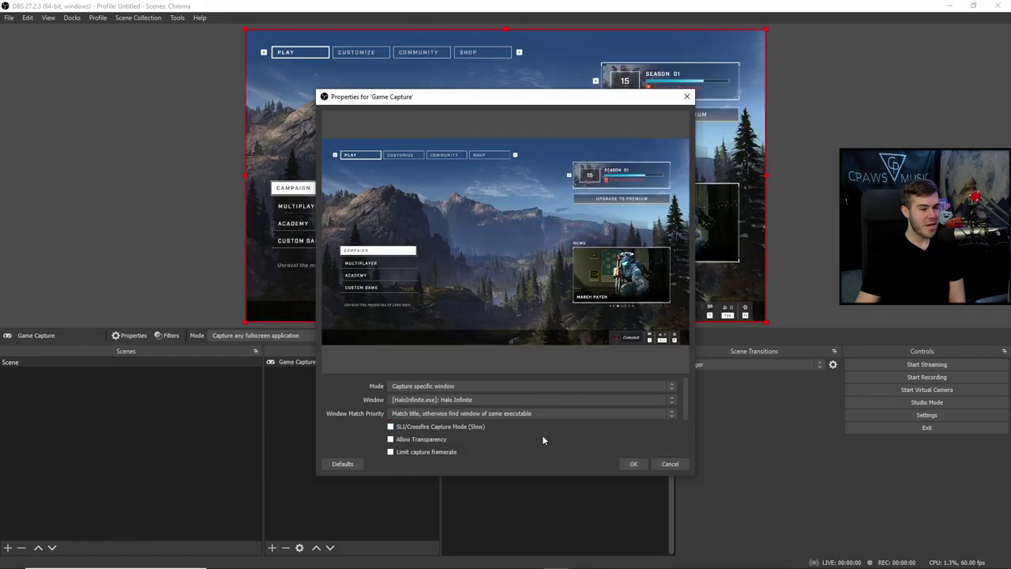
pyautogui.click(633, 464)
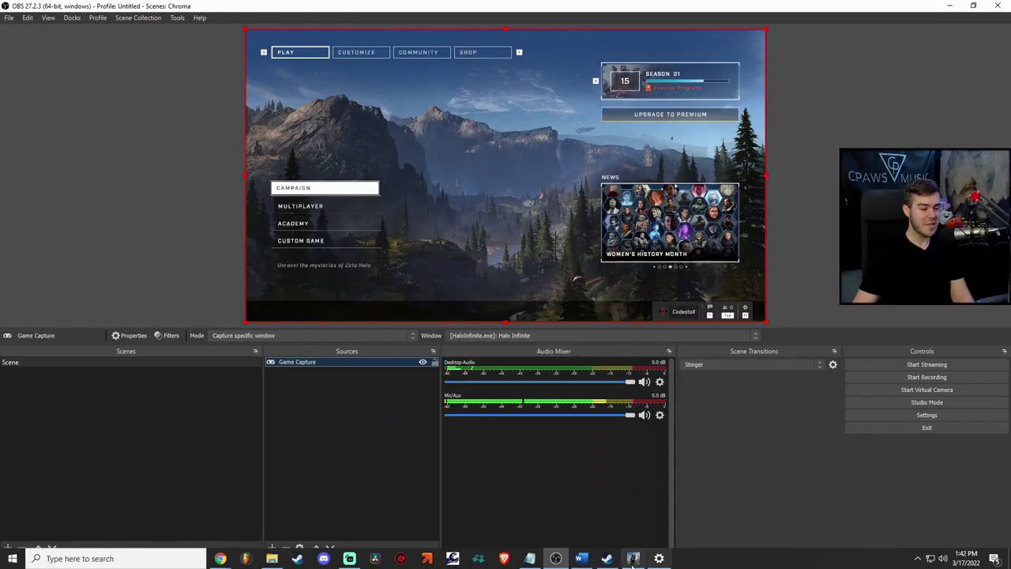
pyautogui.click(632, 556)
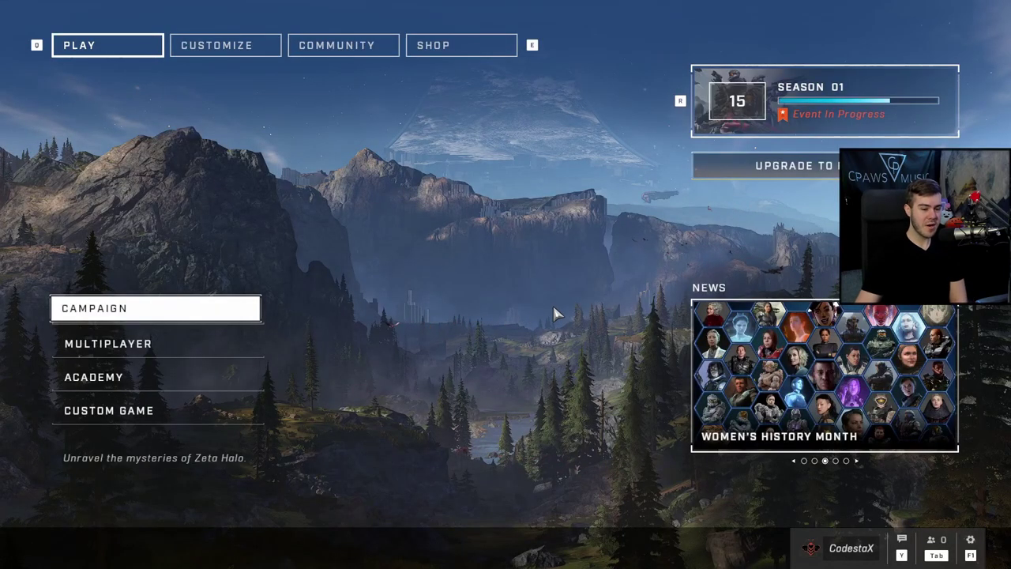
pyautogui.click(970, 542)
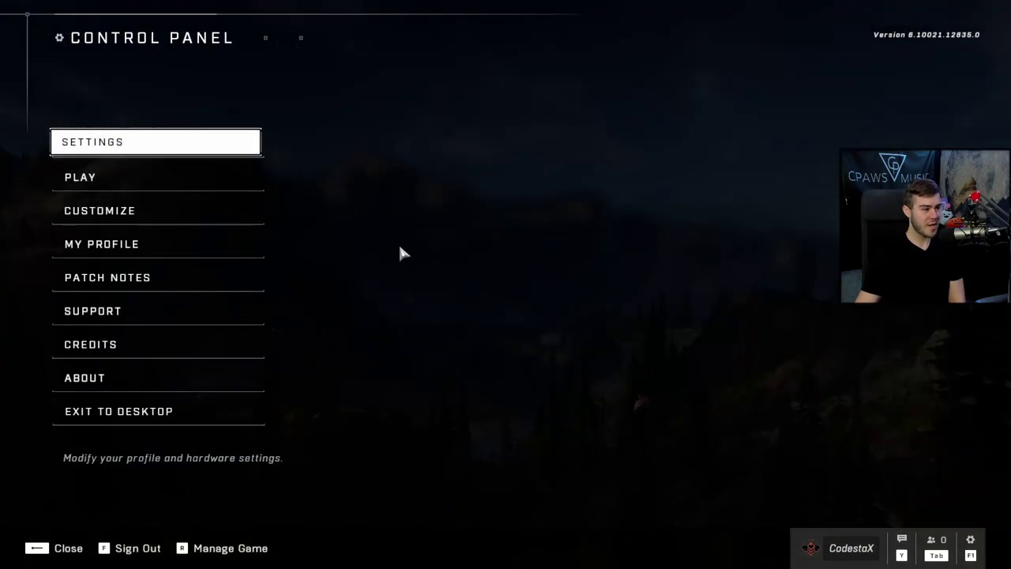
pyautogui.click(149, 151)
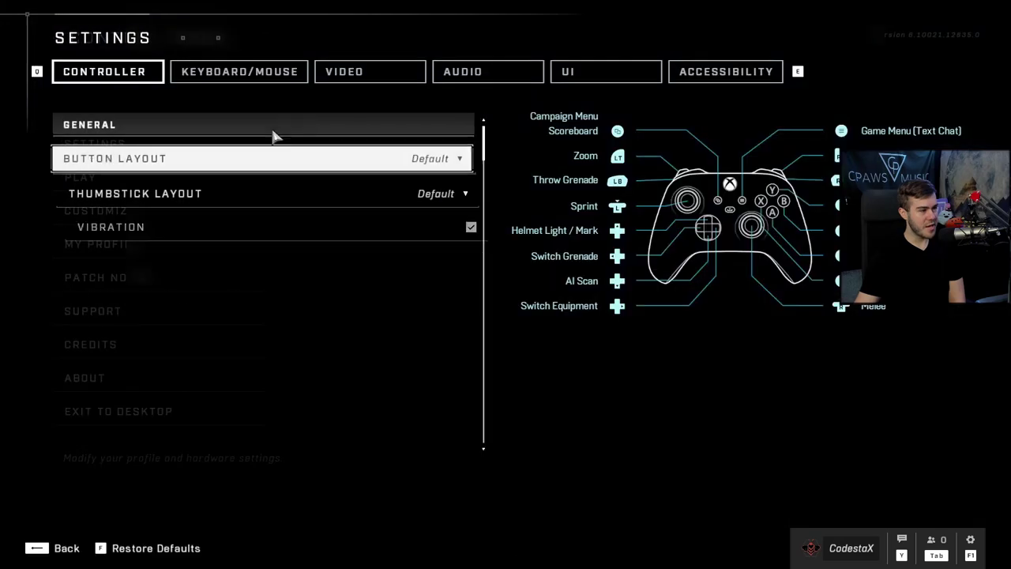
pyautogui.click(361, 71)
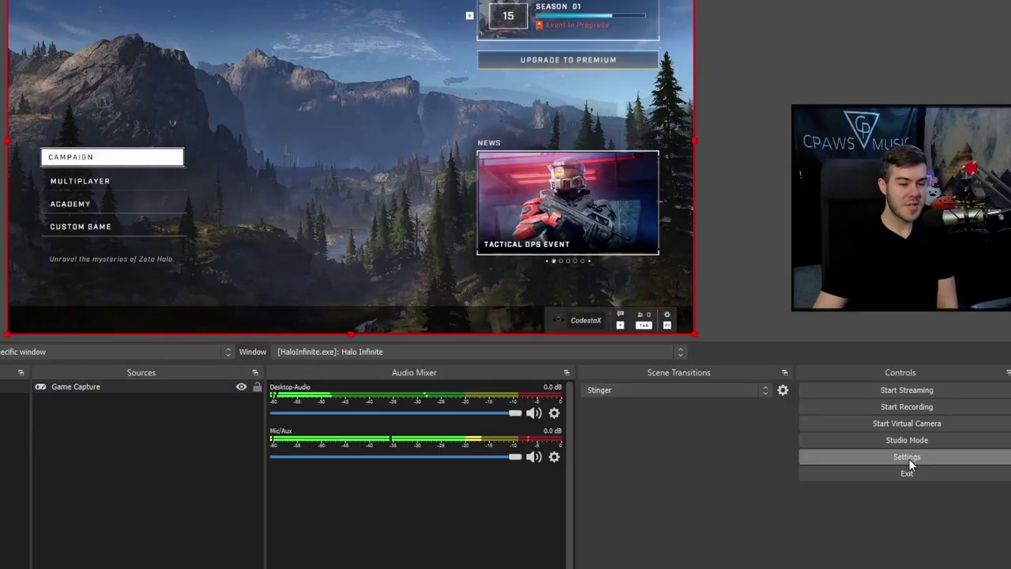
# In Audio settings, keep Speakers (AudioBox USB 96) as desktop audio and Line (AudioBox USB 96) as microphone, then save.
pyautogui.click(907, 458)
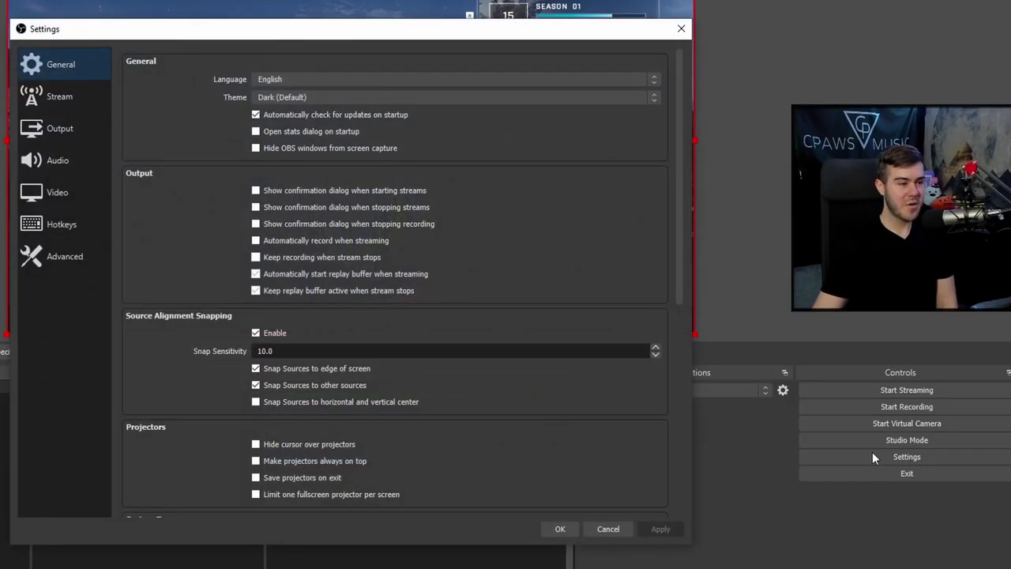
pyautogui.click(75, 164)
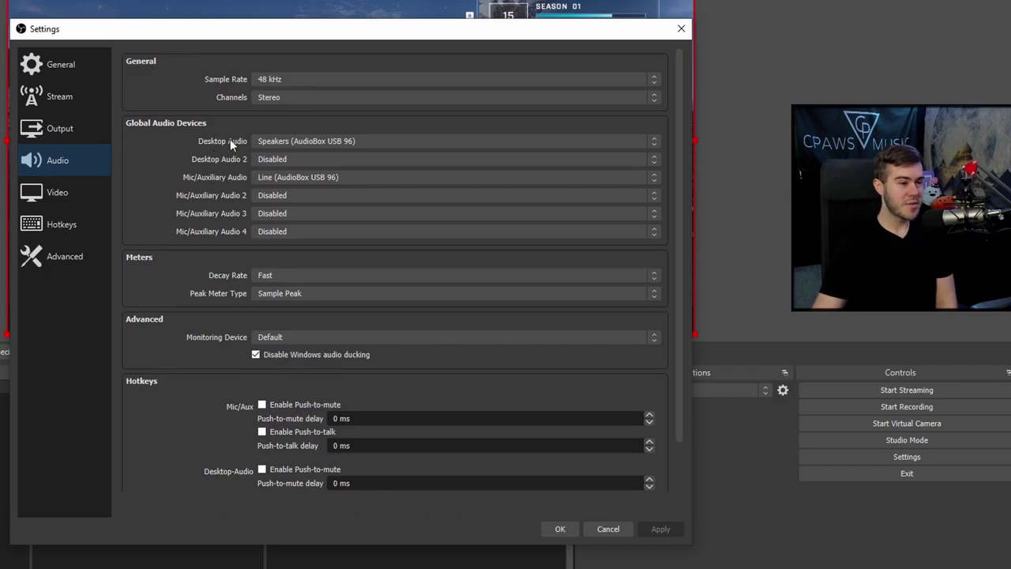
pyautogui.click(313, 139)
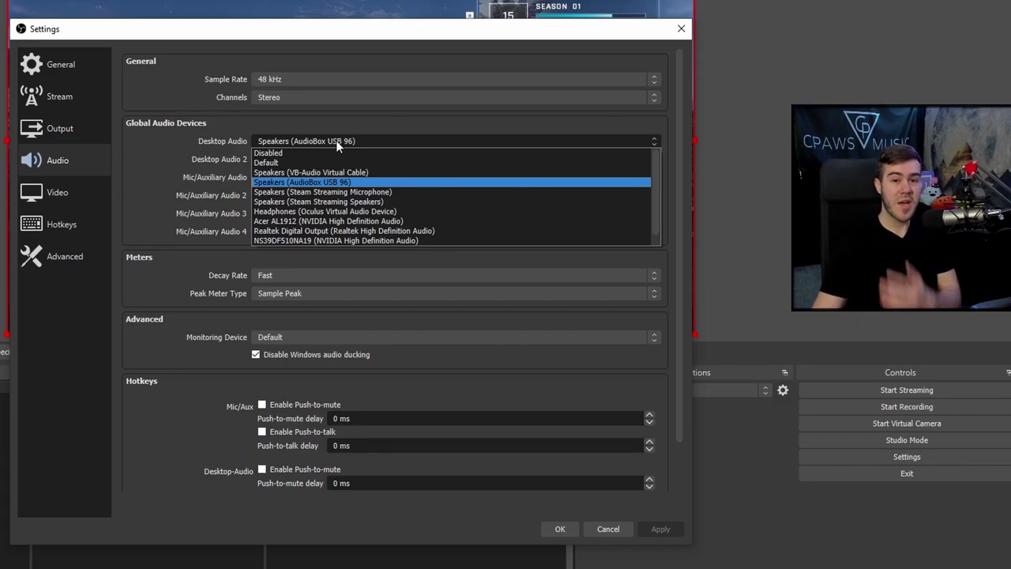
pyautogui.click(352, 183)
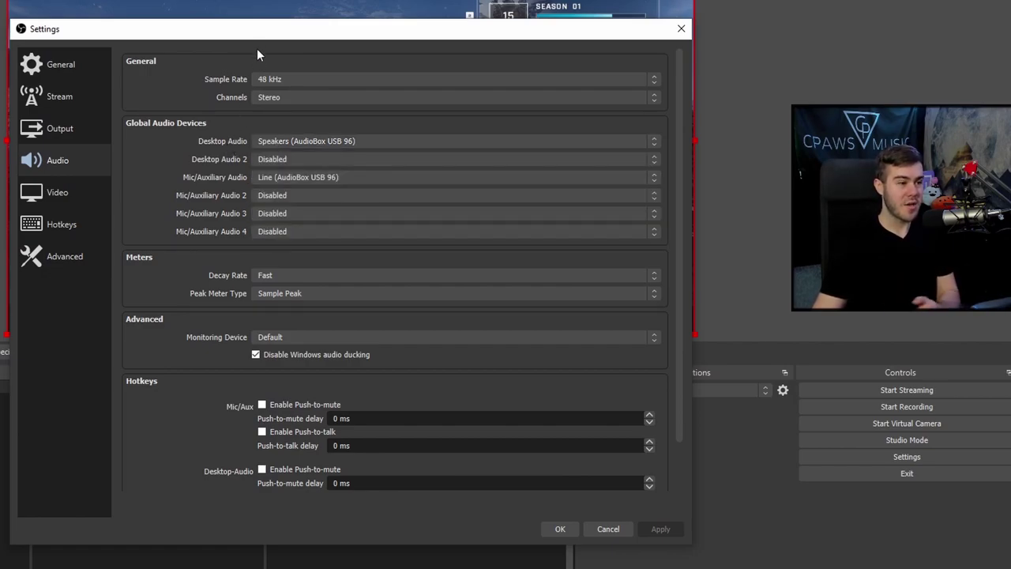
pyautogui.click(313, 139)
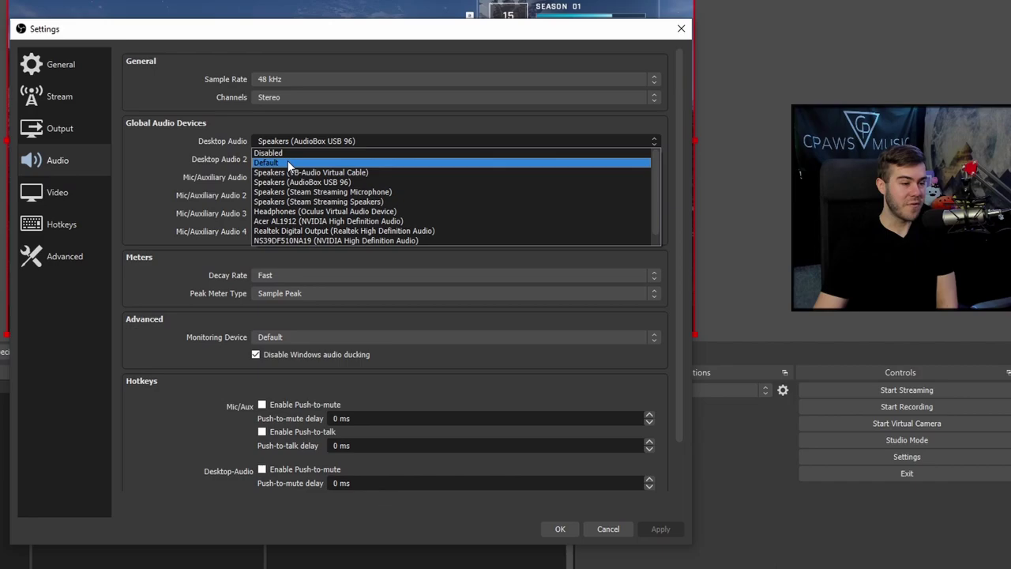
pyautogui.click(308, 180)
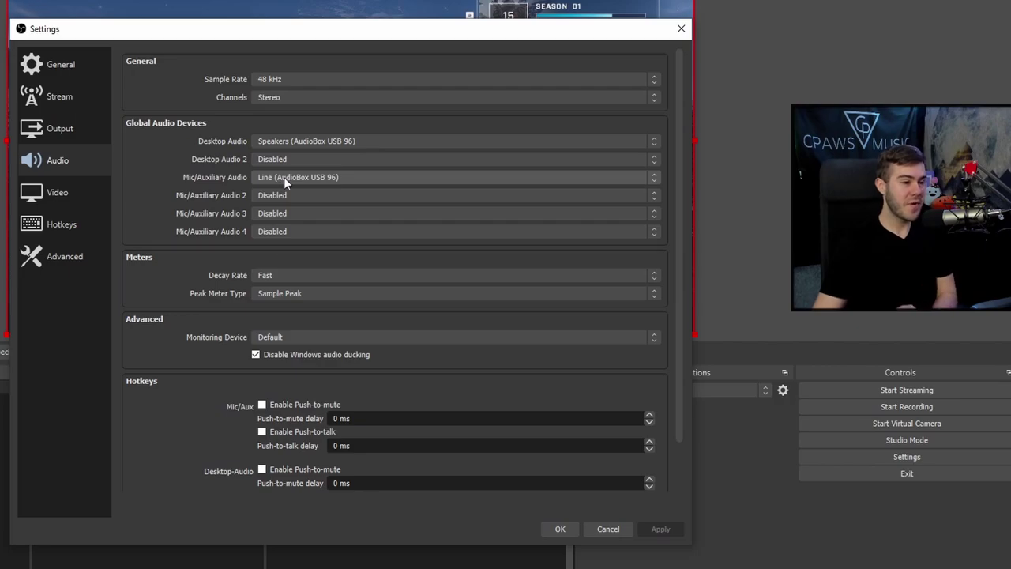
pyautogui.click(284, 177)
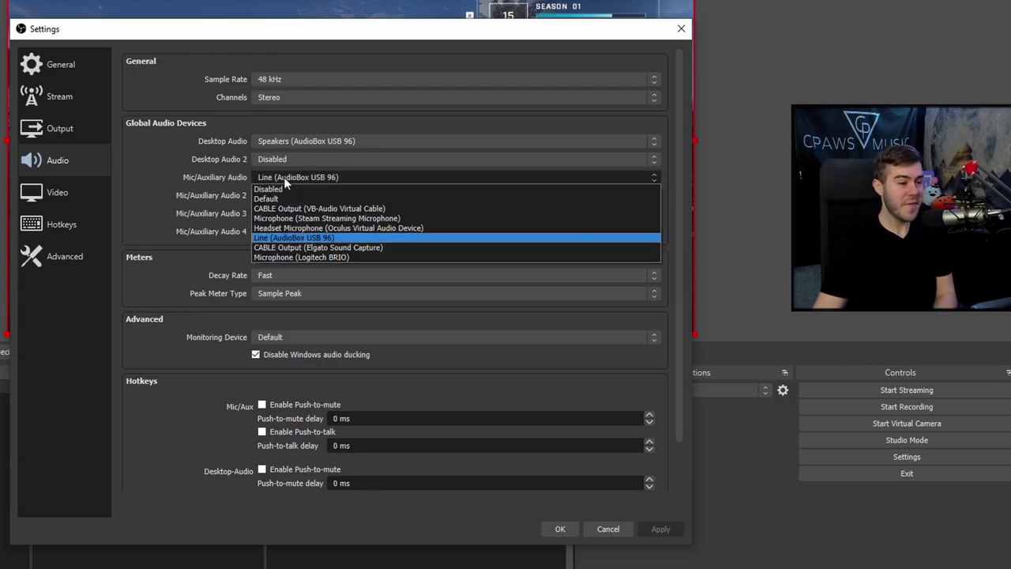
pyautogui.click(300, 238)
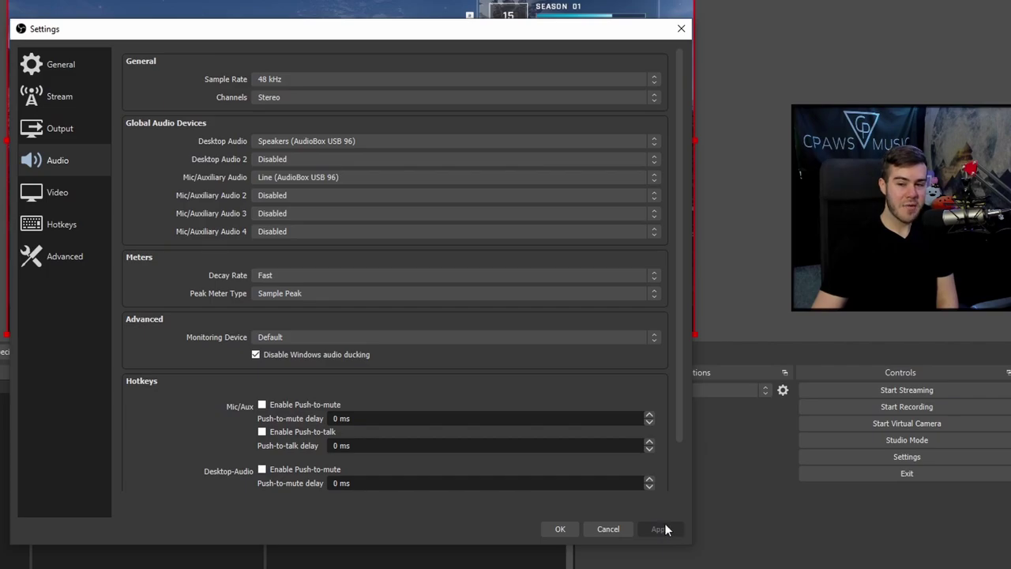
pyautogui.click(560, 529)
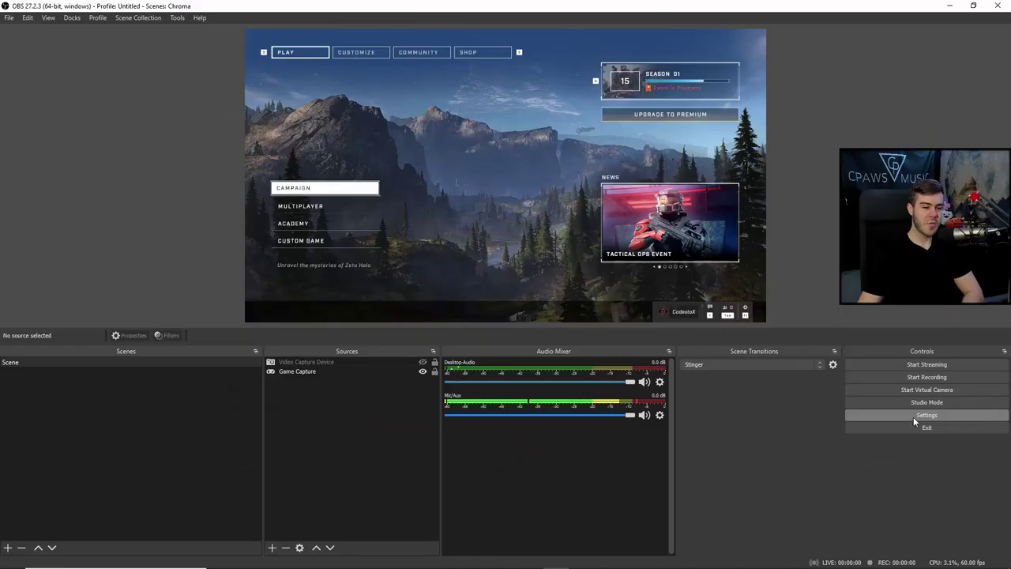
# Show the Output > Recording settings, keeping Standard type and the current recording folder.
pyautogui.click(860, 485)
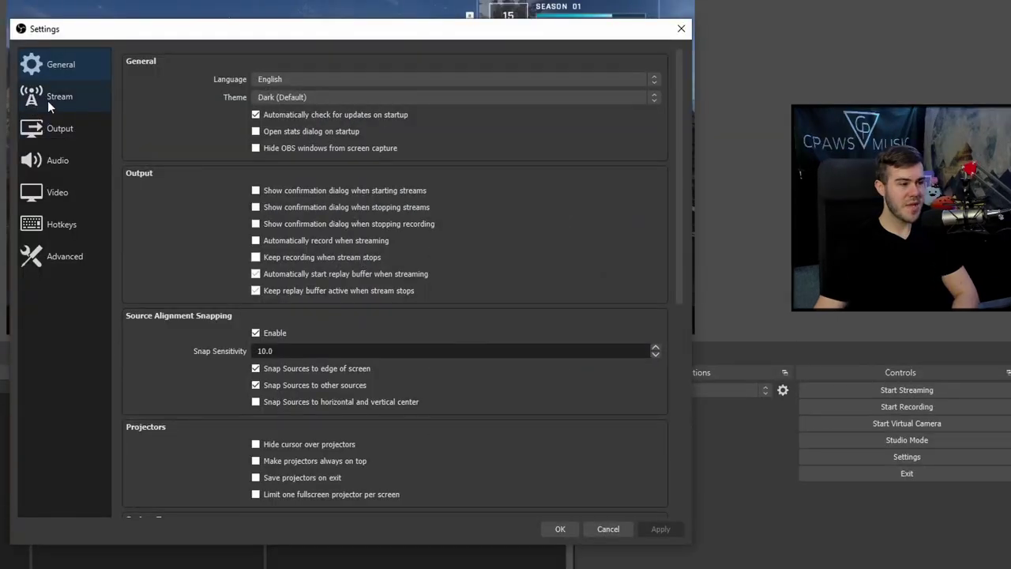
pyautogui.click(68, 131)
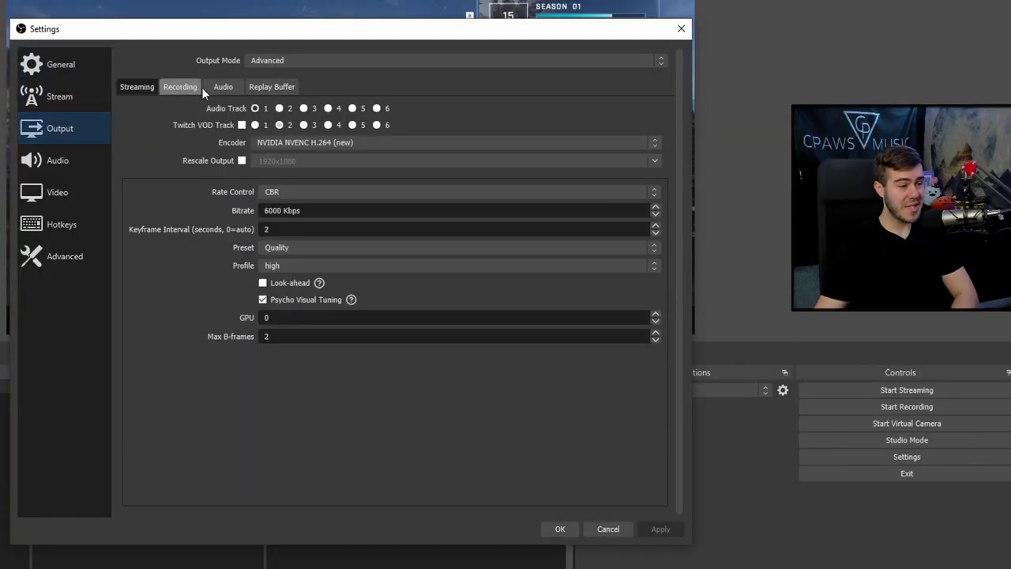
pyautogui.click(181, 86)
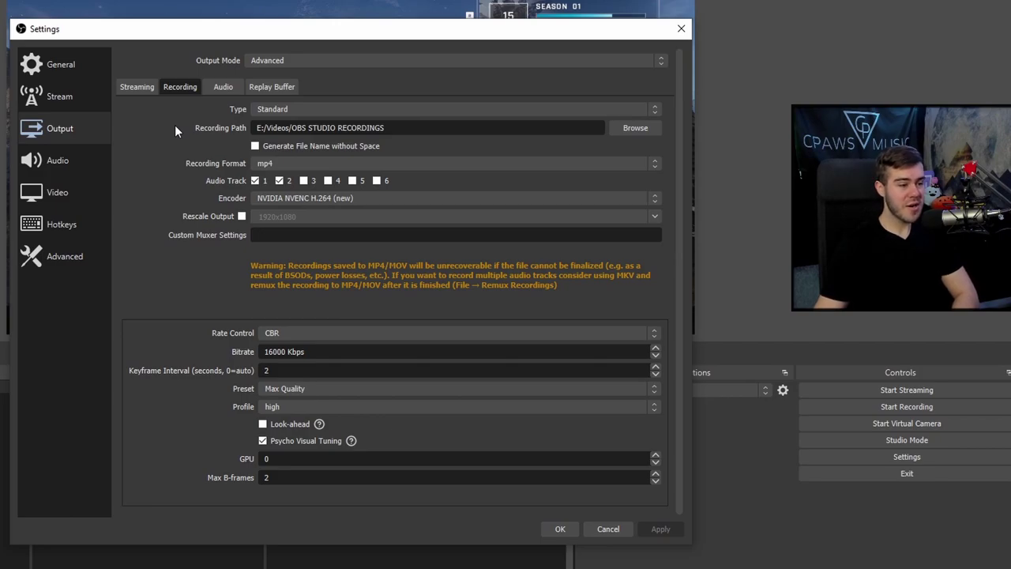
pyautogui.click(294, 111)
pyautogui.click(295, 119)
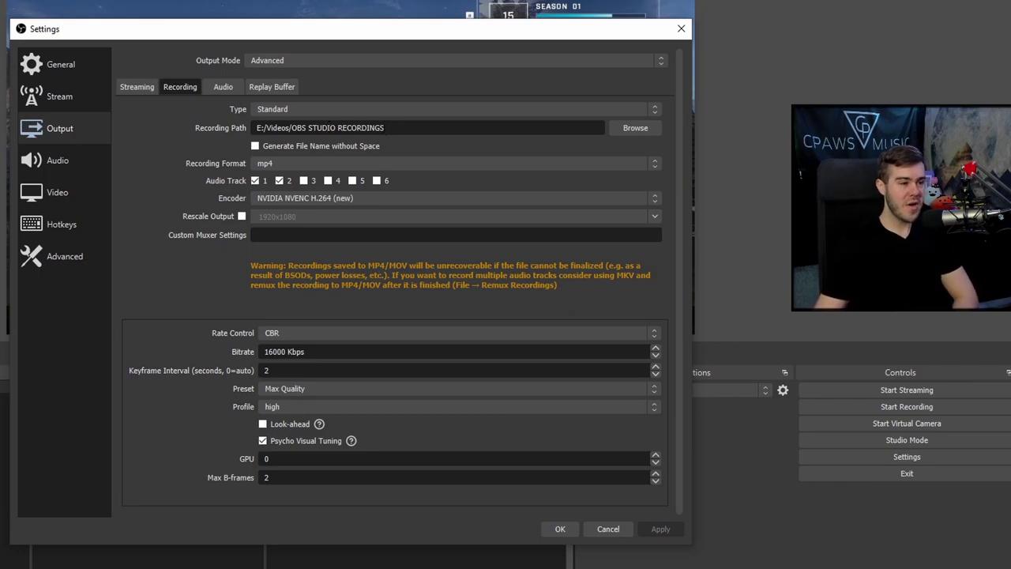
pyautogui.click(641, 128)
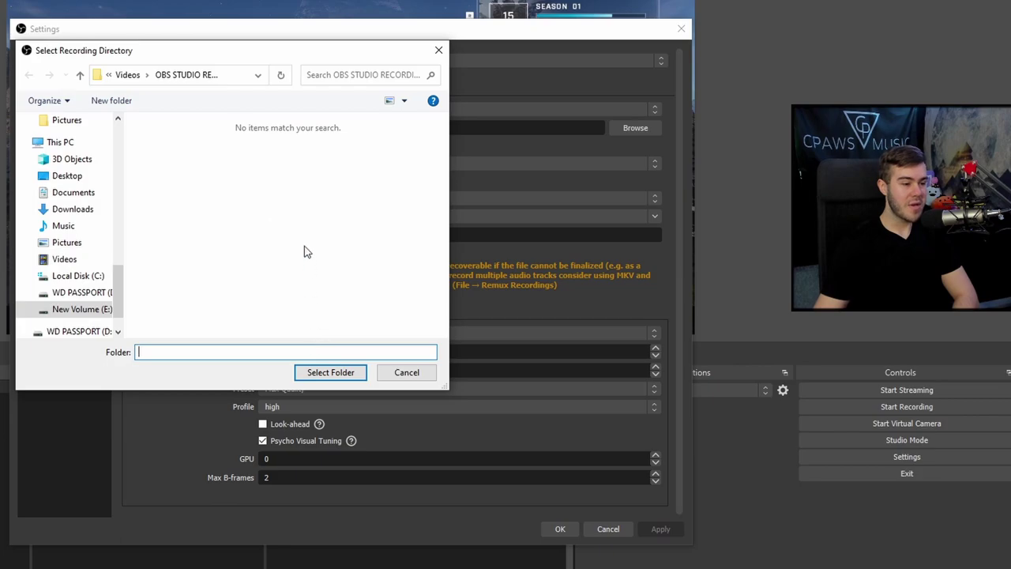
pyautogui.click(417, 381)
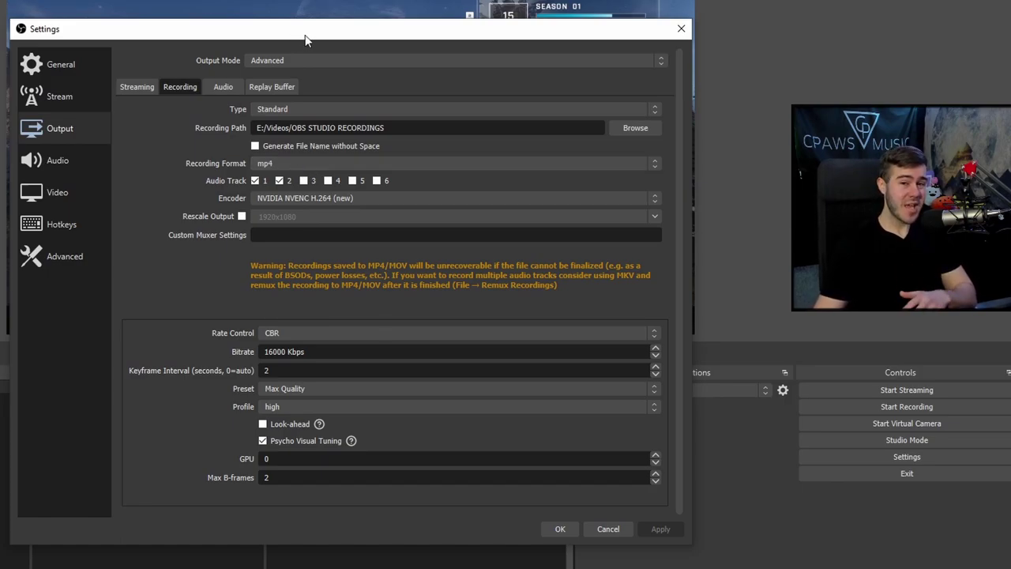
pyautogui.moveTo(308, 33)
pyautogui.mouseDown()
pyautogui.moveTo(284, 27)
pyautogui.moveTo(297, 29)
pyautogui.mouseUp()
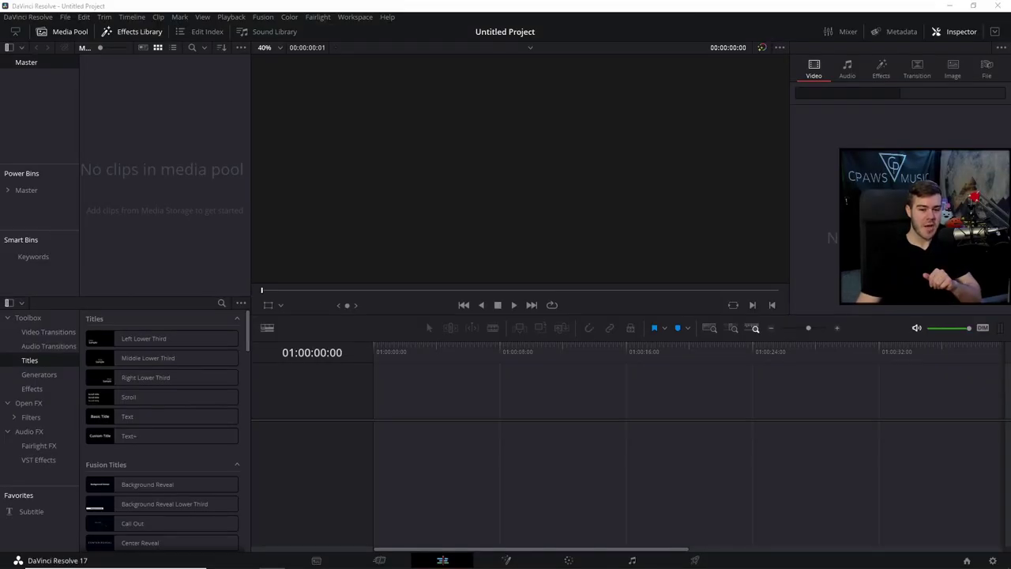
pyautogui.moveTo(1010, 362); pyautogui.dragTo(379, 433)
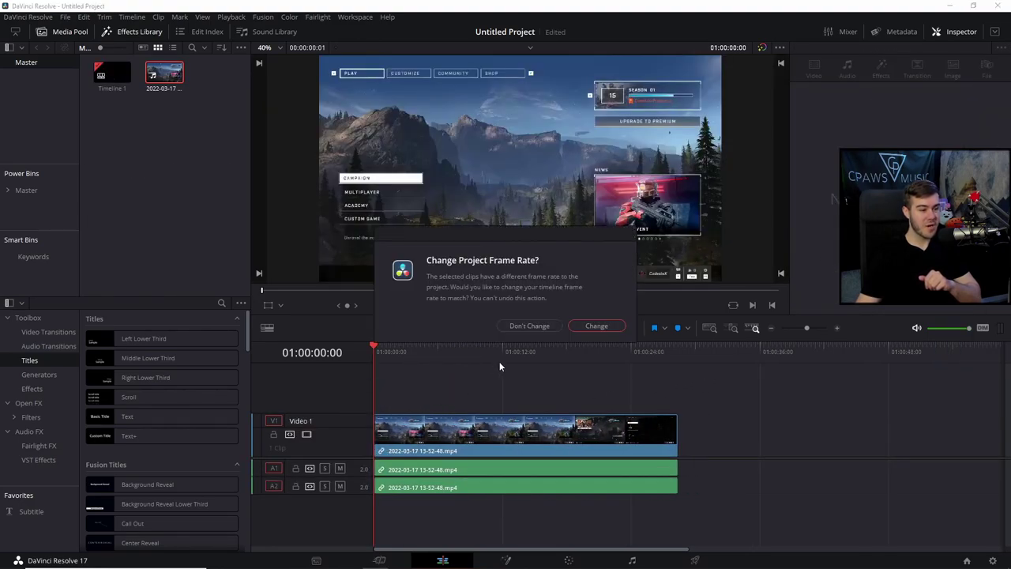
pyautogui.click(542, 329)
pyautogui.moveTo(356, 481); pyautogui.dragTo(361, 505)
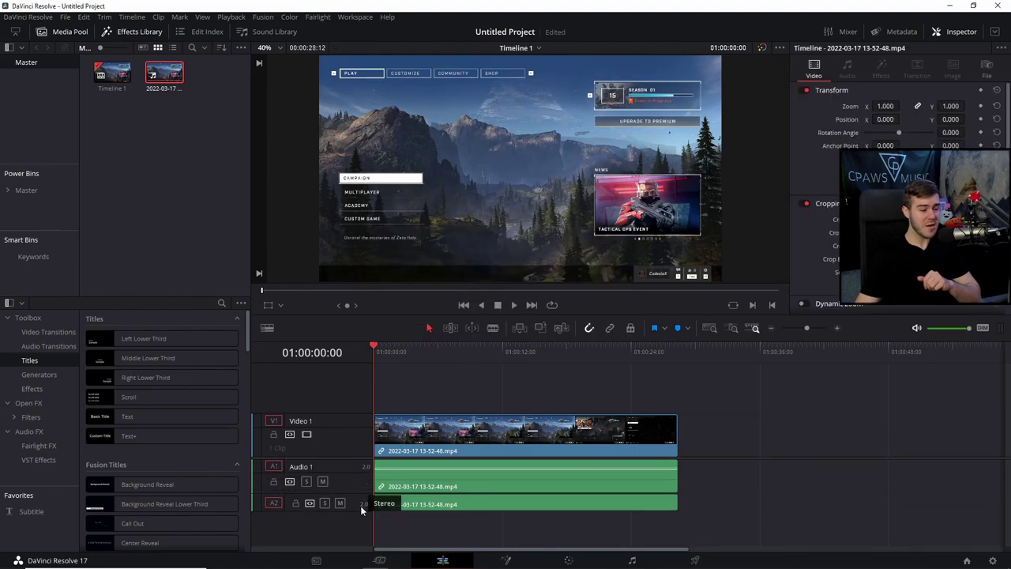
pyautogui.moveTo(286, 480); pyautogui.dragTo(287, 524)
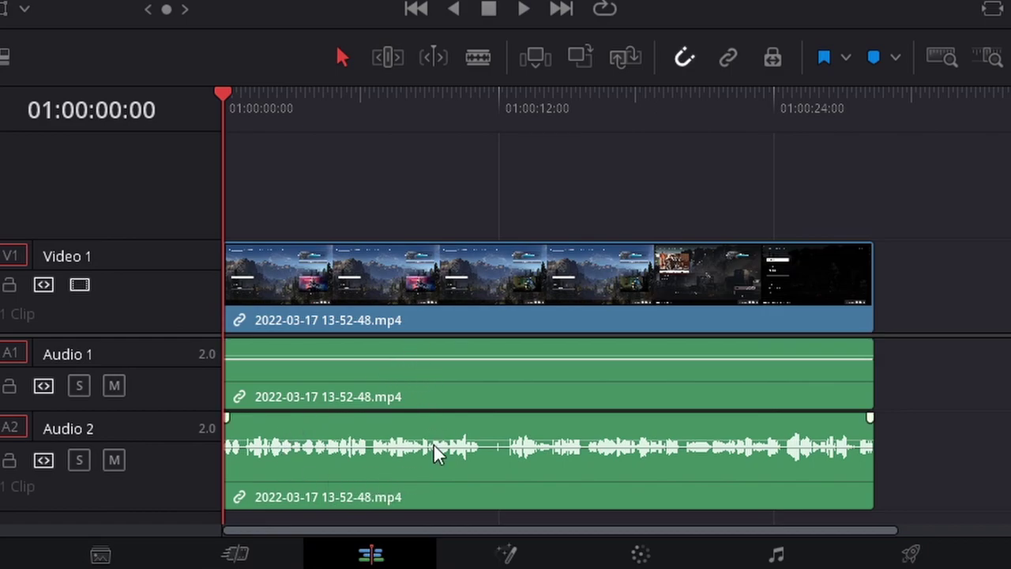
# Lower the Audio 2 clip's volume, raise Audio 1's, and move Audio 2 onto track 1.
pyautogui.moveTo(435, 440); pyautogui.dragTo(438, 448)
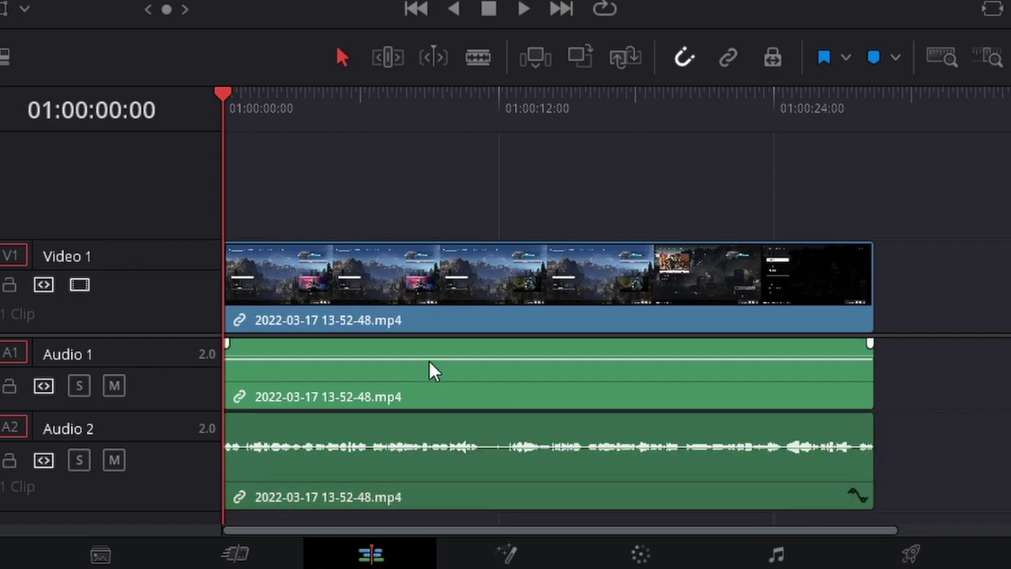
pyautogui.moveTo(432, 356); pyautogui.dragTo(459, 348)
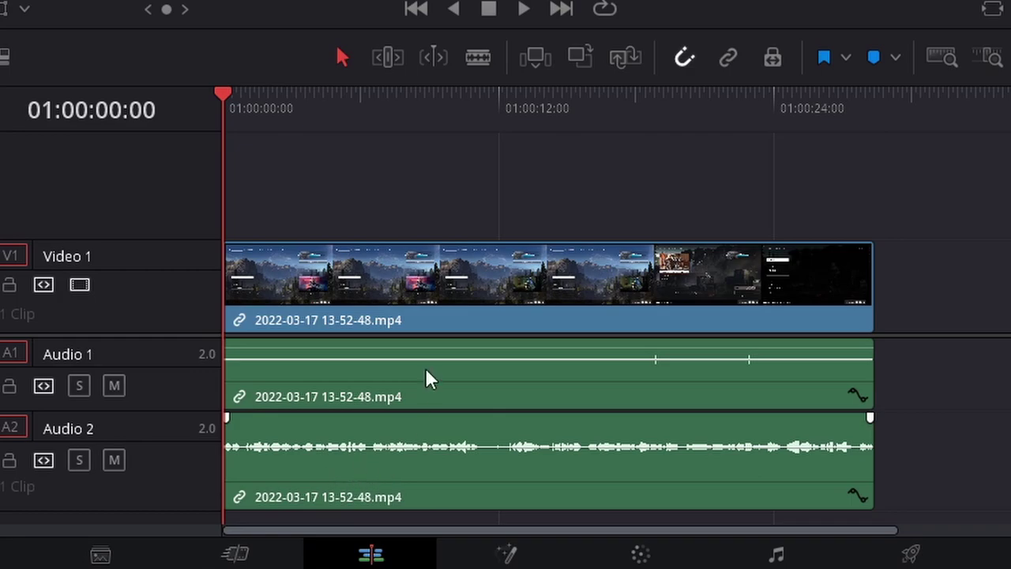
pyautogui.moveTo(343, 471); pyautogui.dragTo(336, 381)
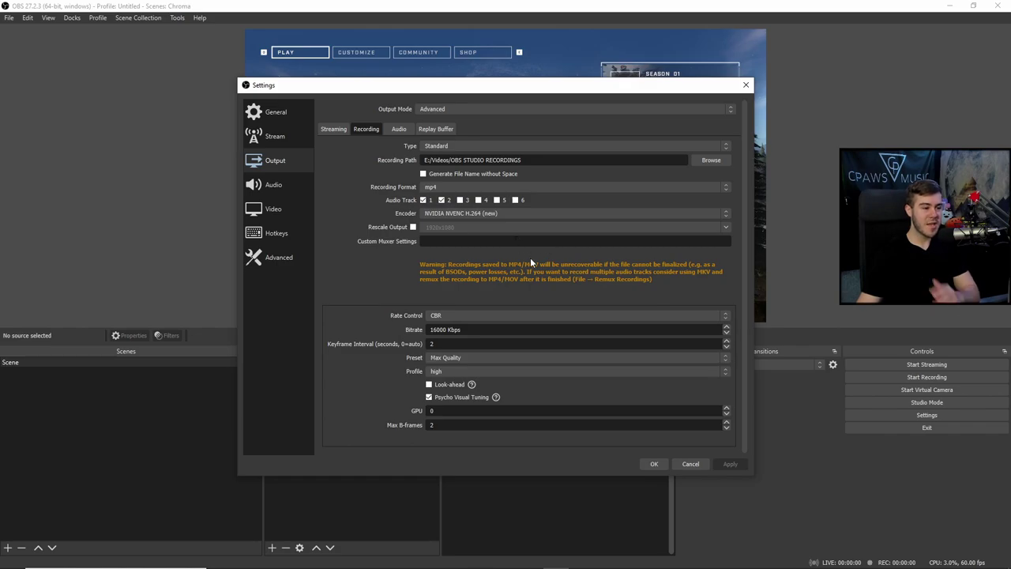
# In Advanced Audio Properties, put Desktop-Audio alone on track 1 and Mic/Aux on track 2.
pyautogui.click(654, 464)
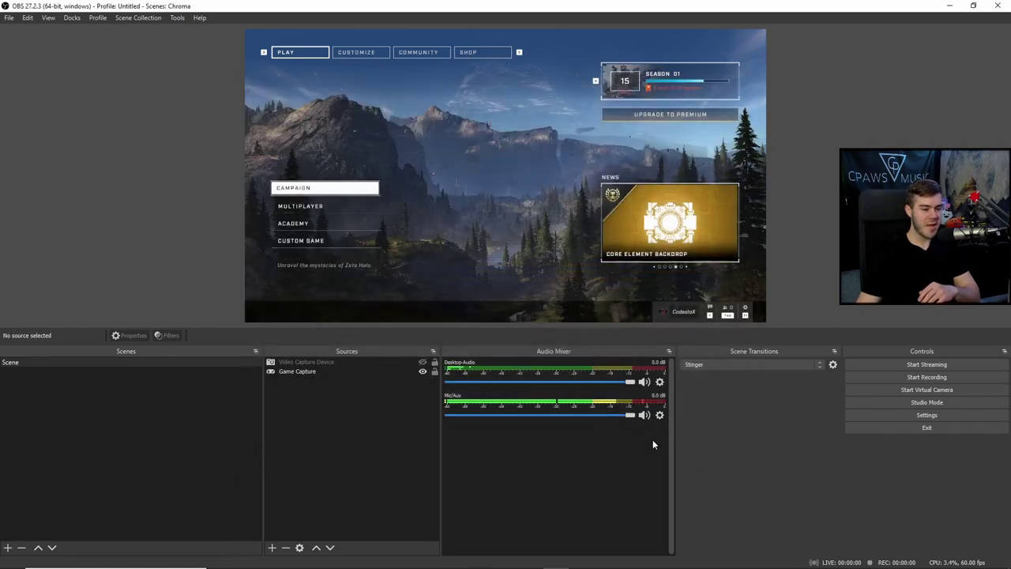
pyautogui.click(659, 381)
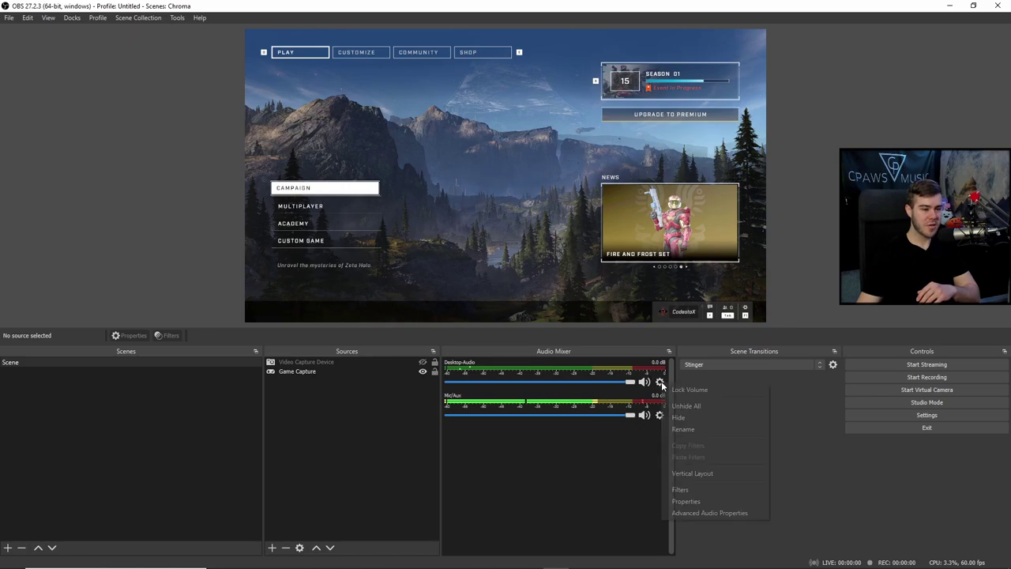
pyautogui.click(703, 512)
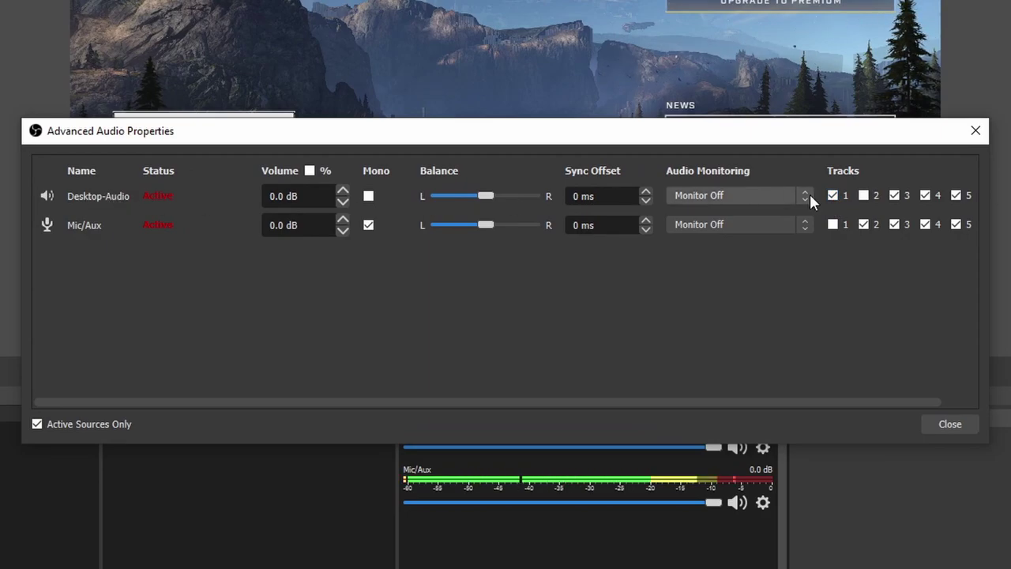
pyautogui.click(863, 195)
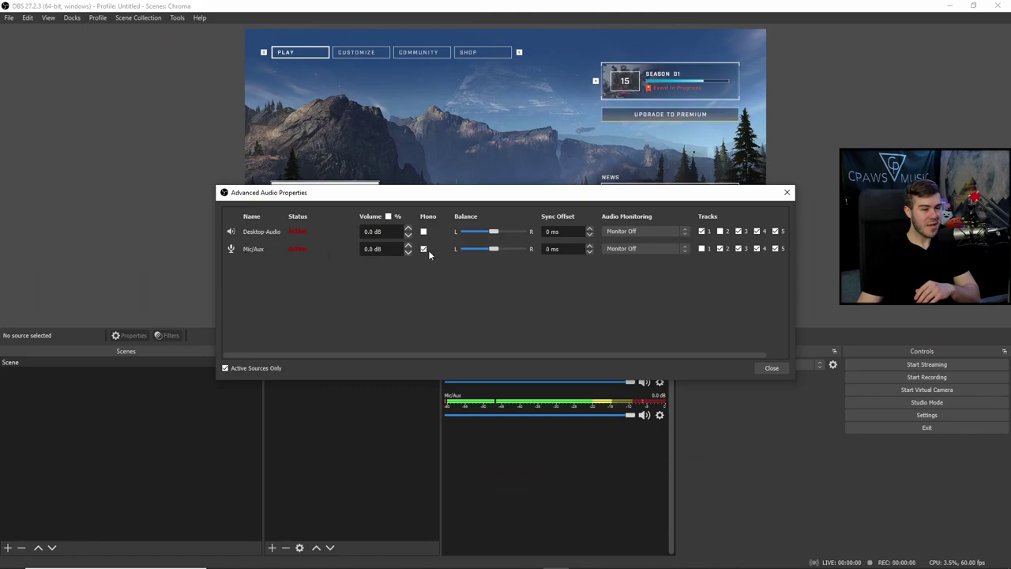
pyautogui.click(702, 249)
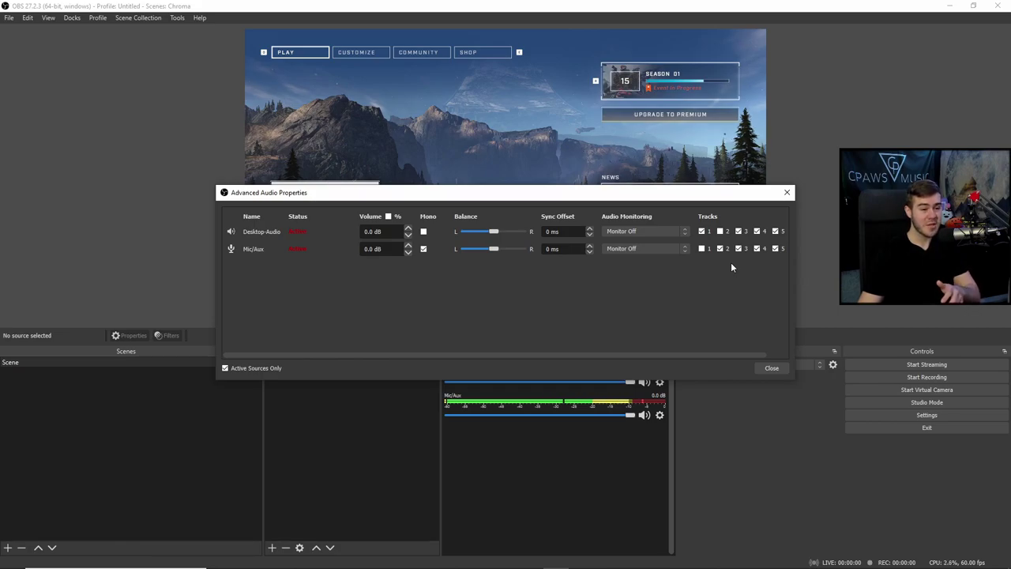
pyautogui.click(702, 231)
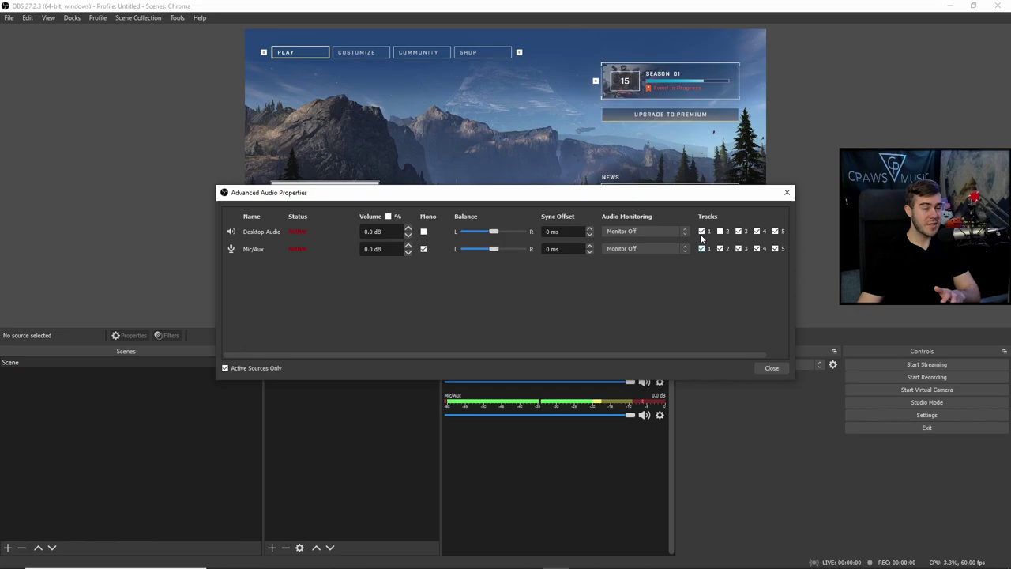
pyautogui.click(702, 248)
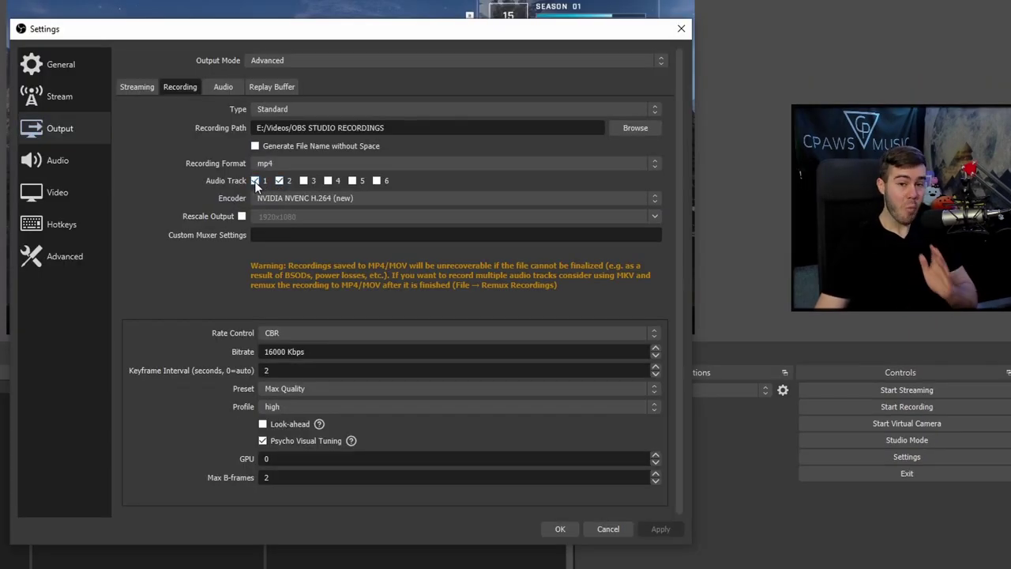
# Enable audio track 2 for recording, keep the NVIDIA NVENC H.264 (new) encoder, and apply.
pyautogui.click(279, 180)
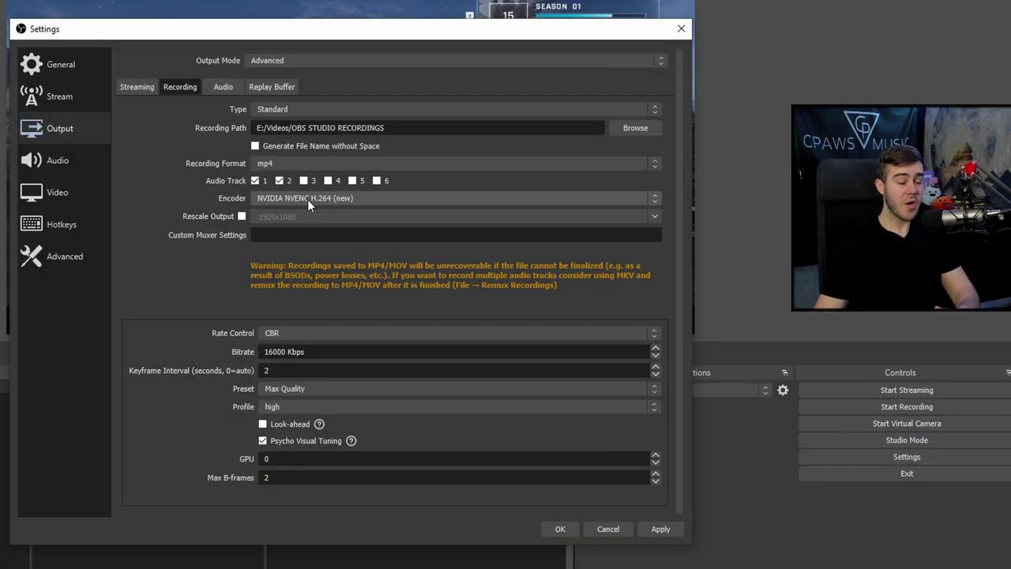
pyautogui.click(304, 199)
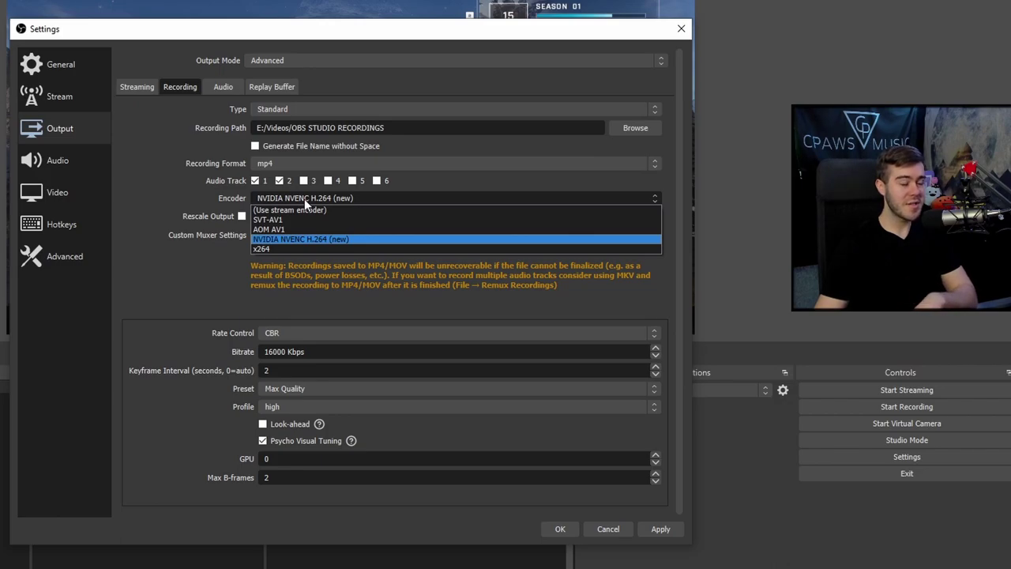
pyautogui.click(314, 239)
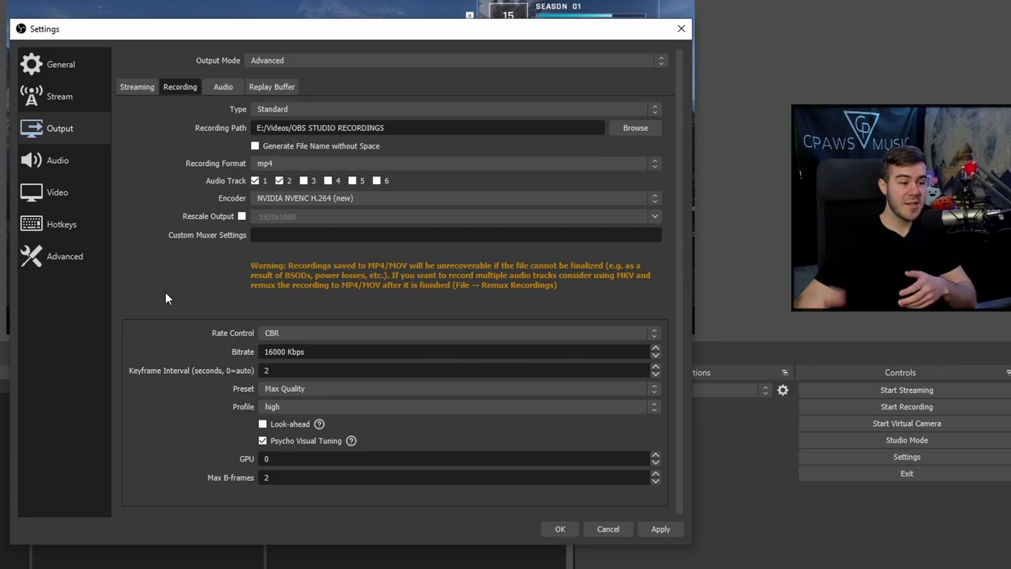
pyautogui.click(662, 529)
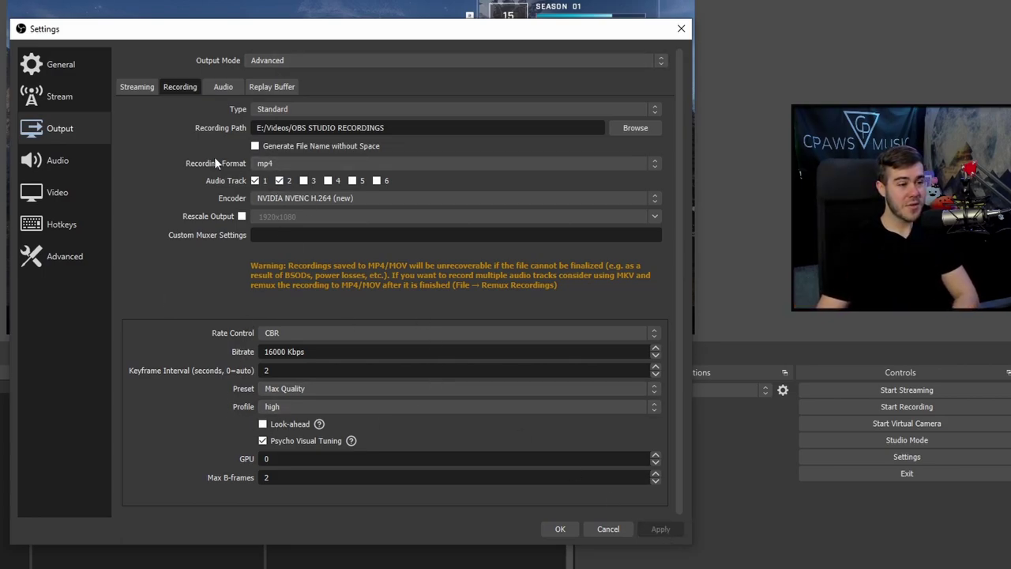
# Close the settings and start recording.
pyautogui.click(560, 528)
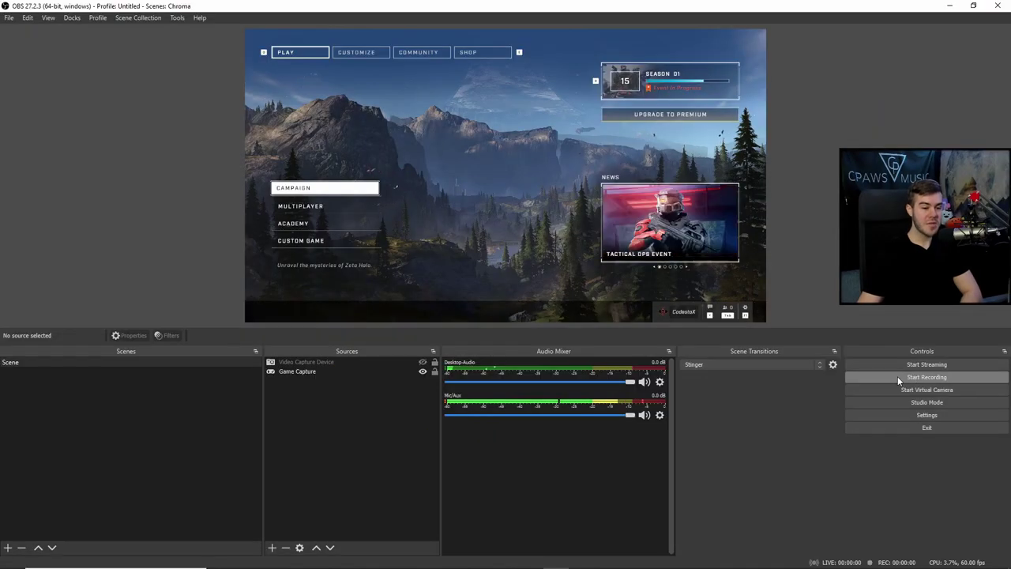
pyautogui.click(897, 376)
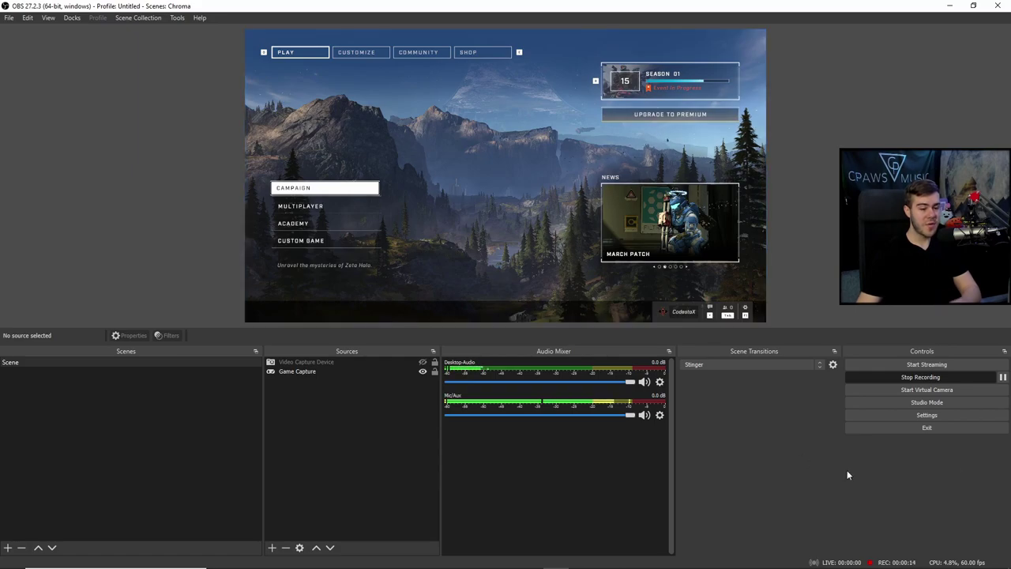
# In Halo Infinite, browse the Multiplayer playlists and the F1 Control Panel, then return to OBS.
pyautogui.click(646, 558)
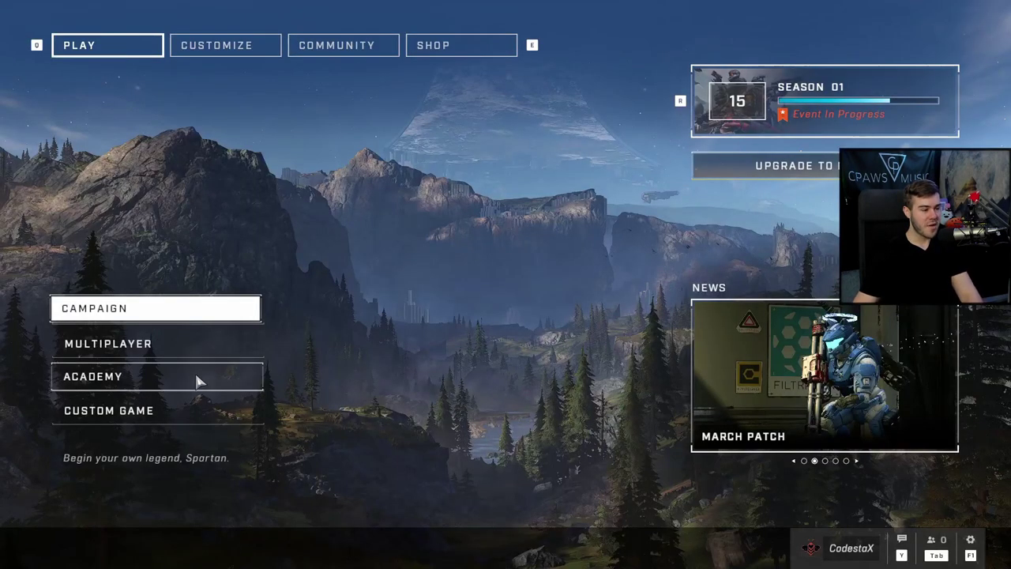
pyautogui.click(183, 348)
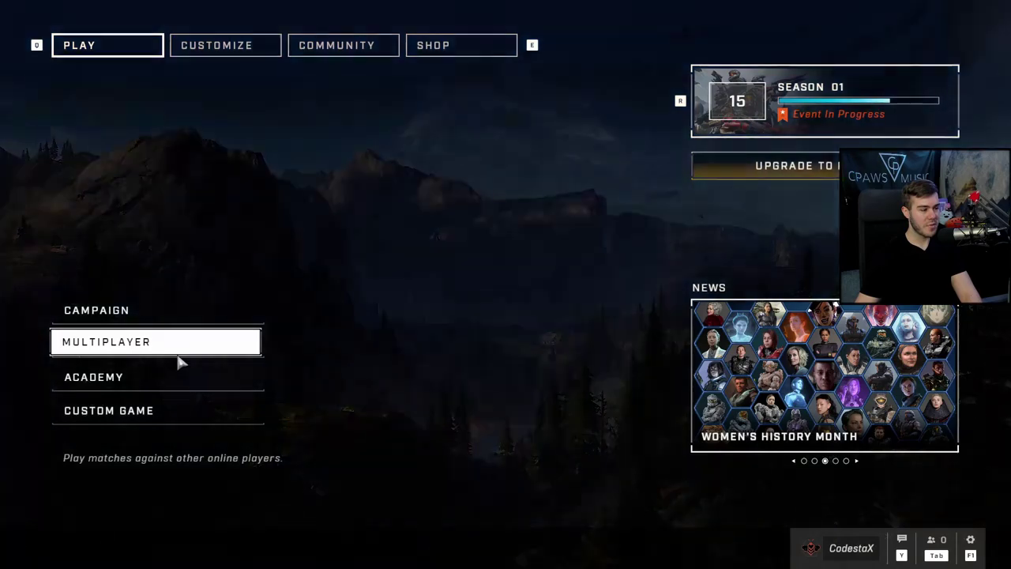
pyautogui.scroll(-3, 200, 363)
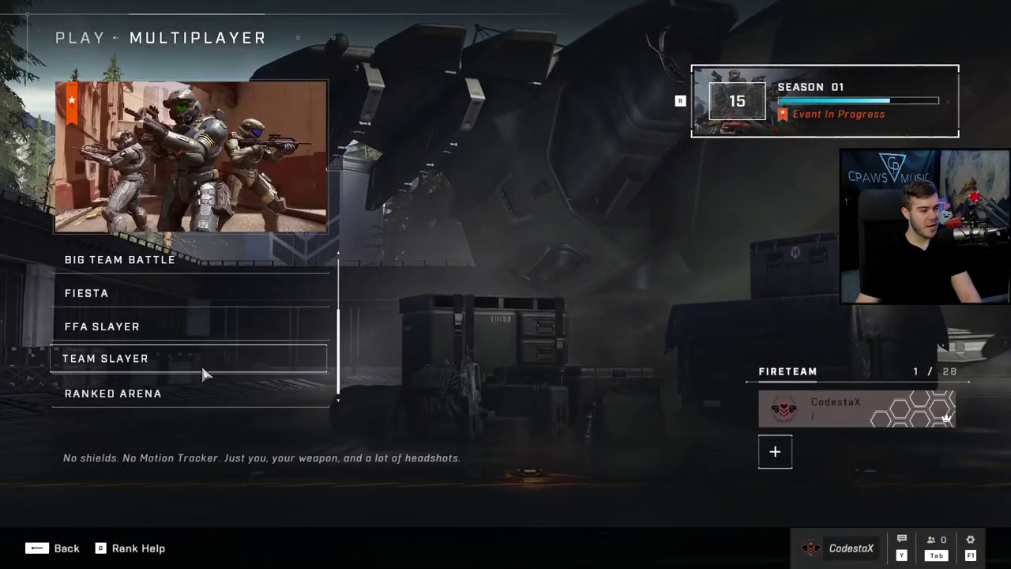
pyautogui.scroll(3, 203, 359)
pyautogui.press('F1')
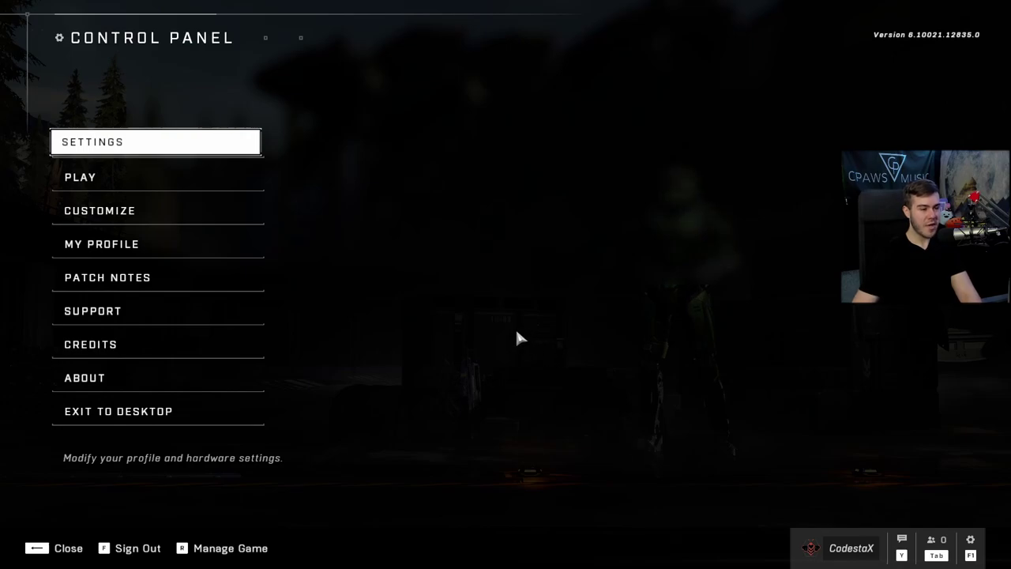
pyautogui.hotkey('alt', 'Tab')
pyautogui.click(395, 248)
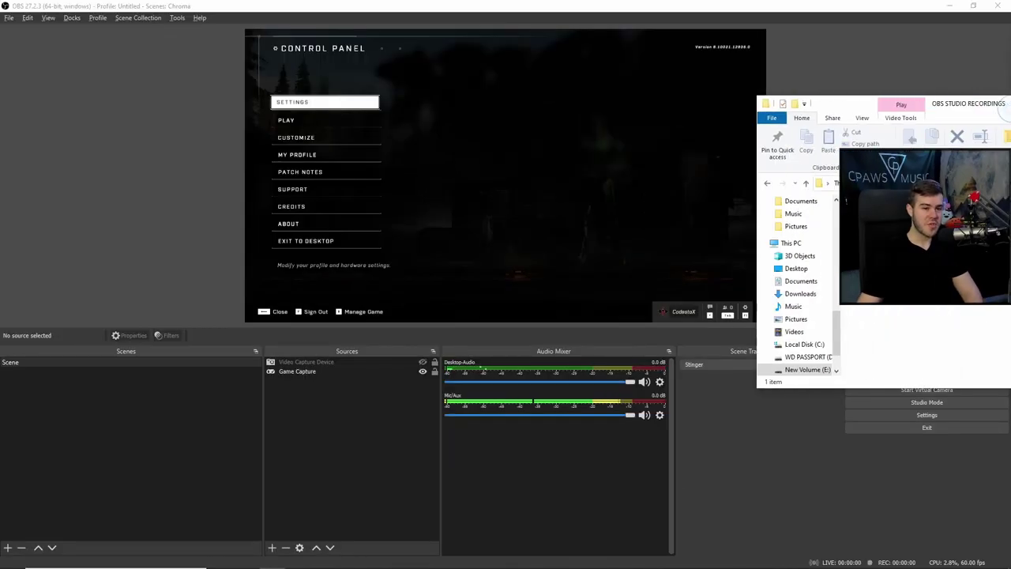
pyautogui.moveTo(1004, 109); pyautogui.dragTo(556, 101)
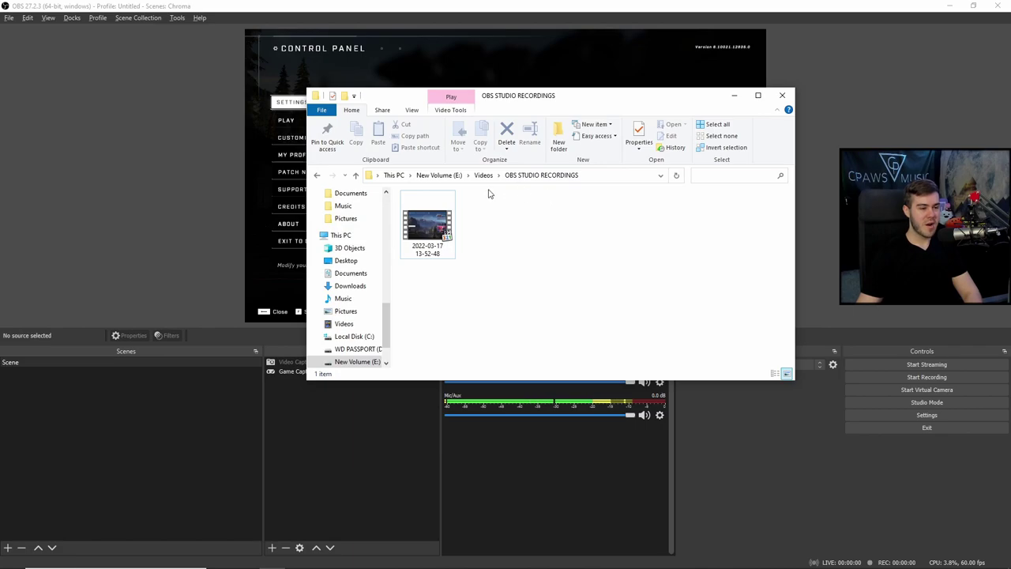
pyautogui.click(431, 231)
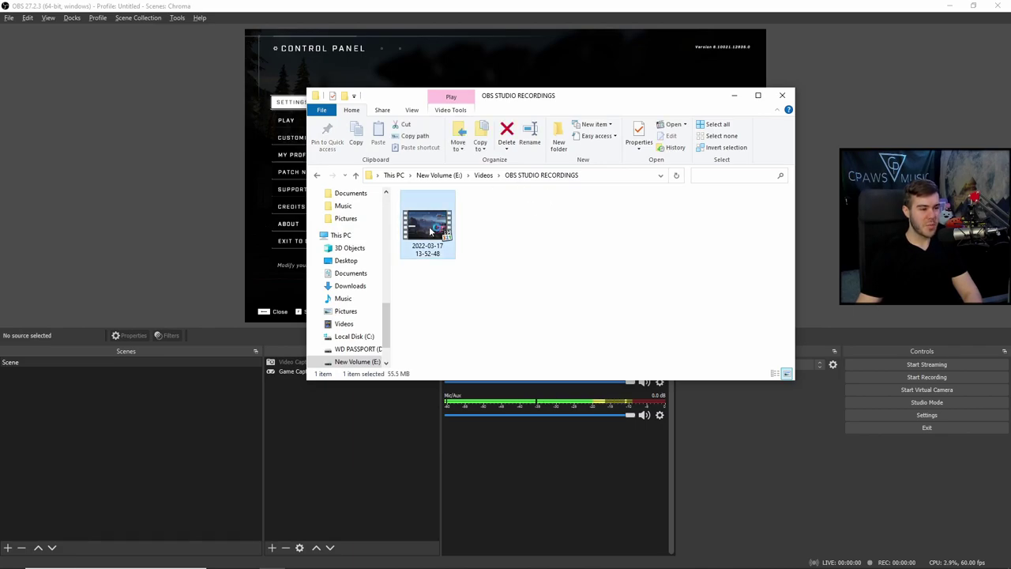
pyautogui.doubleClick(430, 231)
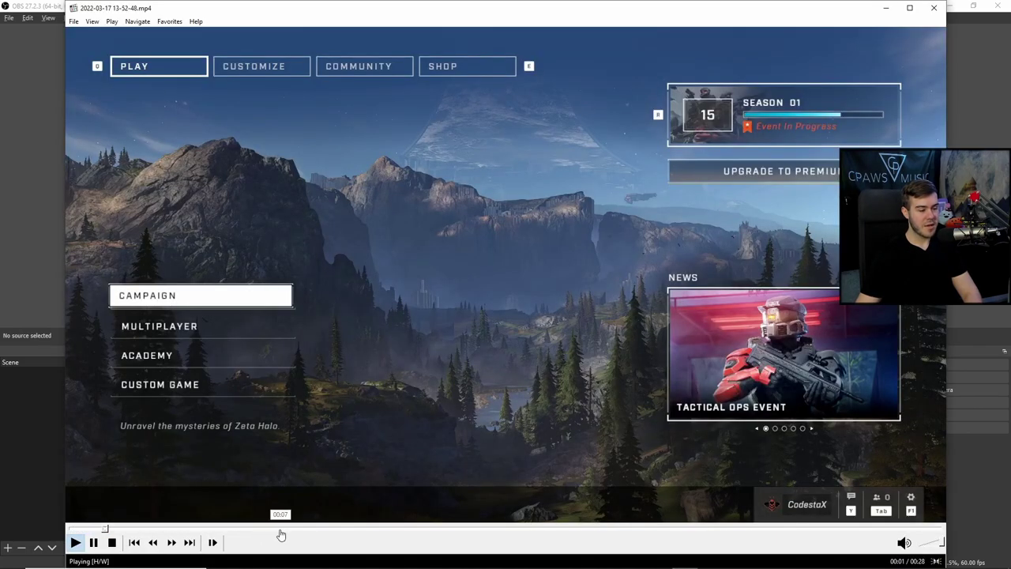
# Skip ahead to about 16 seconds in the recorded gameplay to check it.
pyautogui.moveTo(280, 536); pyautogui.dragTo(859, 535)
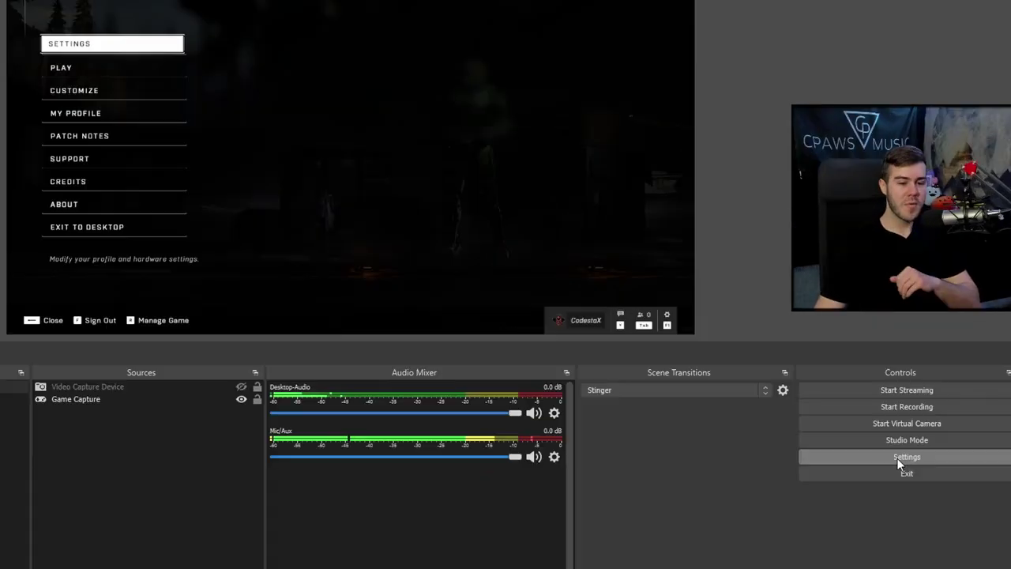
# Enable the replay buffer in Output settings with a 15-second maximum replay time and apply it.
pyautogui.click(898, 458)
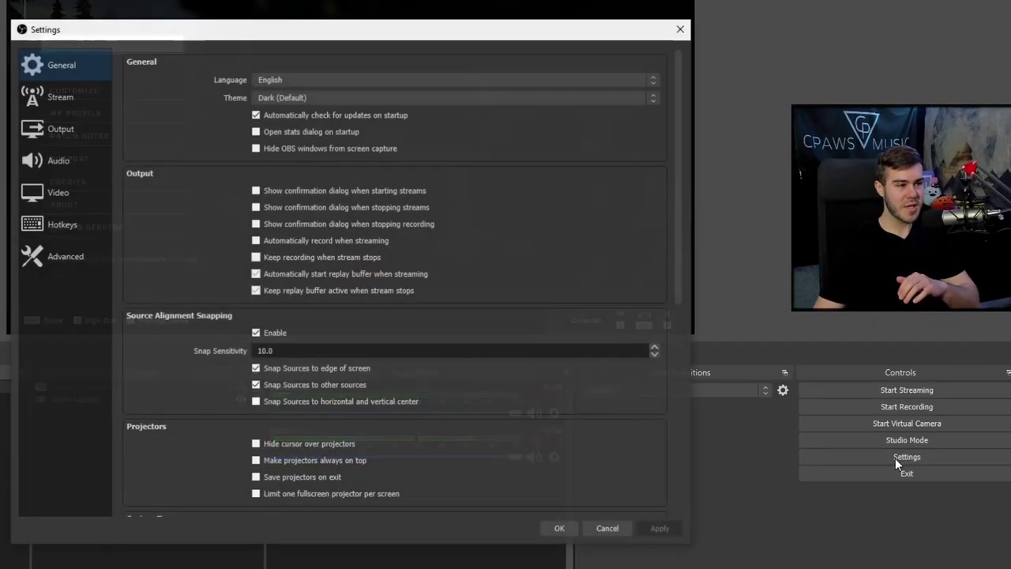
pyautogui.click(82, 130)
pyautogui.click(286, 88)
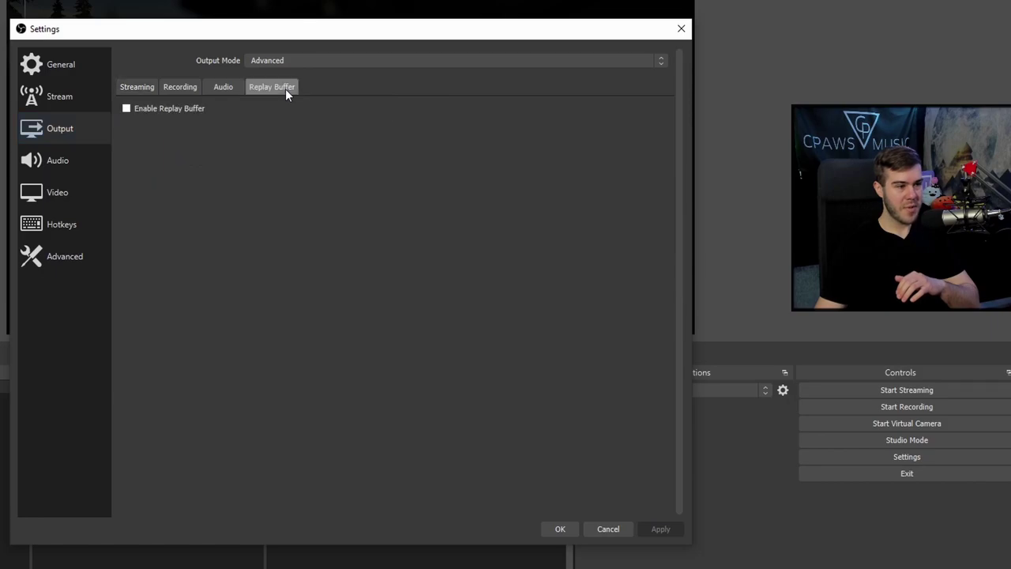
pyautogui.click(127, 109)
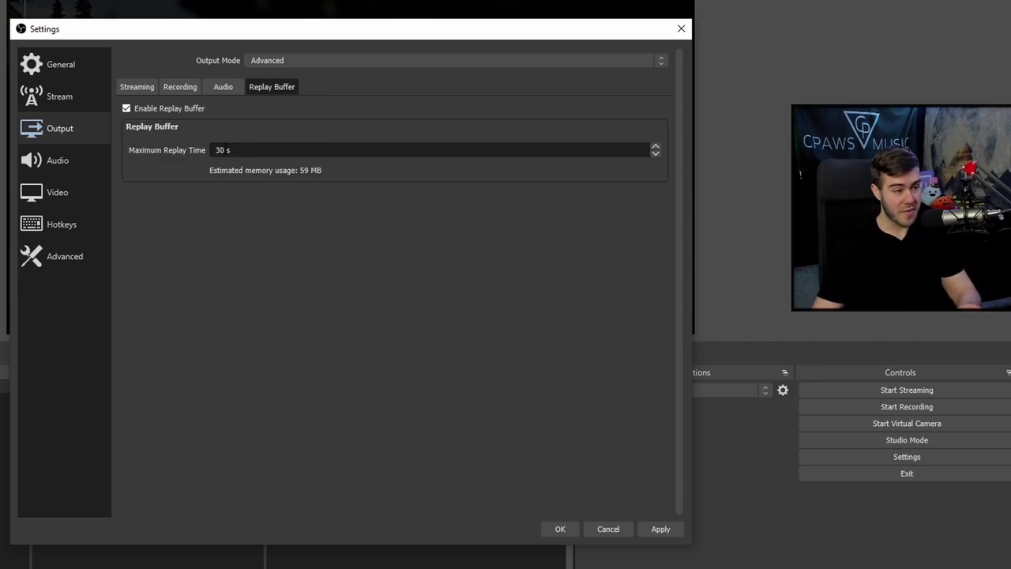
pyautogui.doubleClick(279, 152)
pyautogui.write('15')
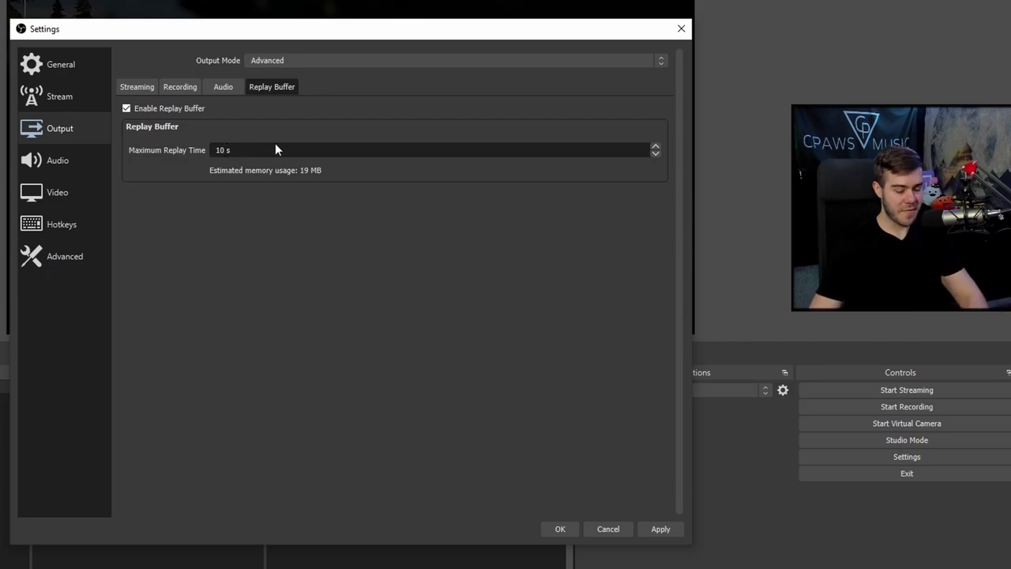
pyautogui.click(656, 528)
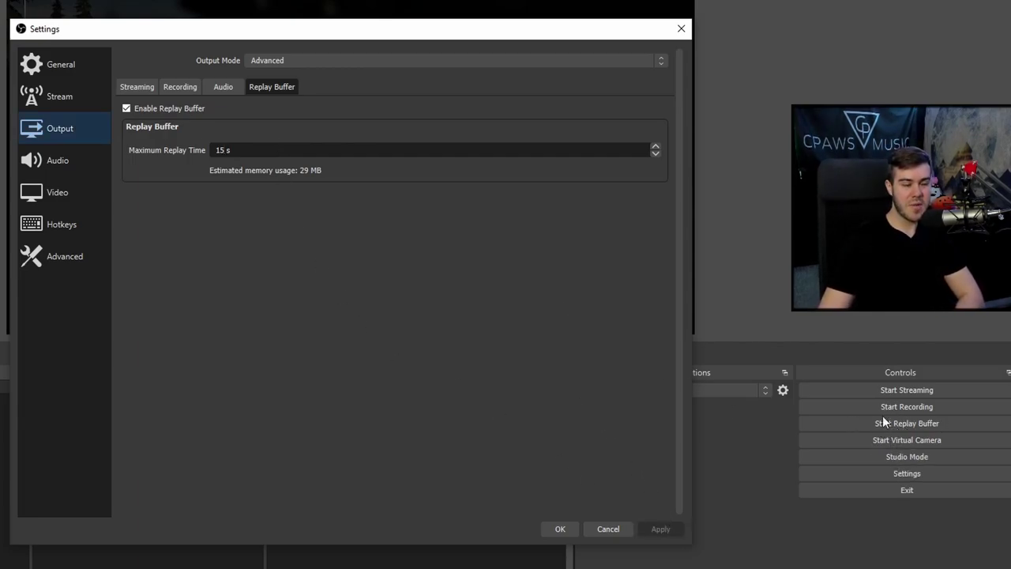
pyautogui.click(178, 86)
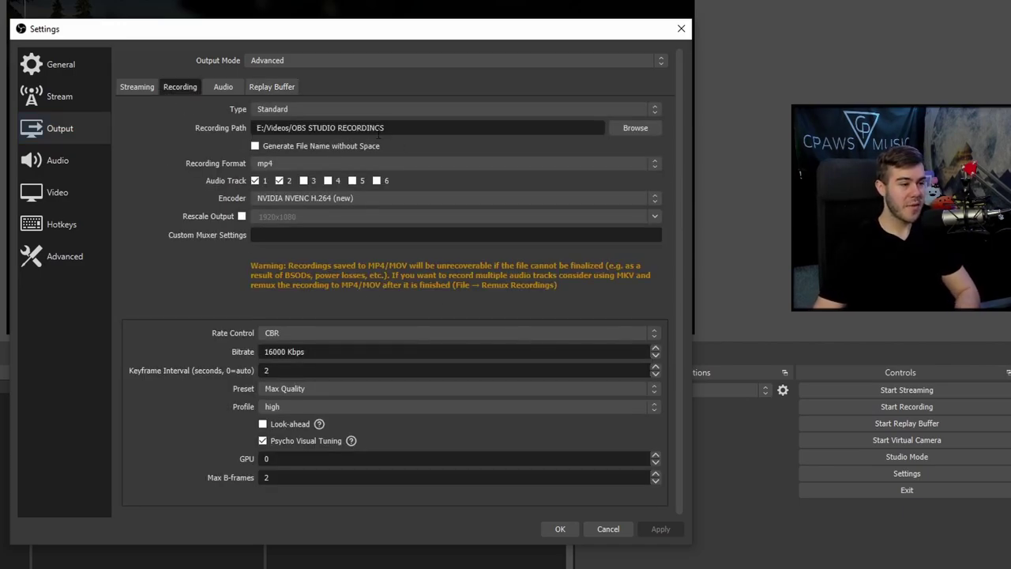
# Browse the General, Stream, Output, Audio and Video settings pages, ending on Hotkeys.
pyautogui.click(57, 95)
pyautogui.click(63, 67)
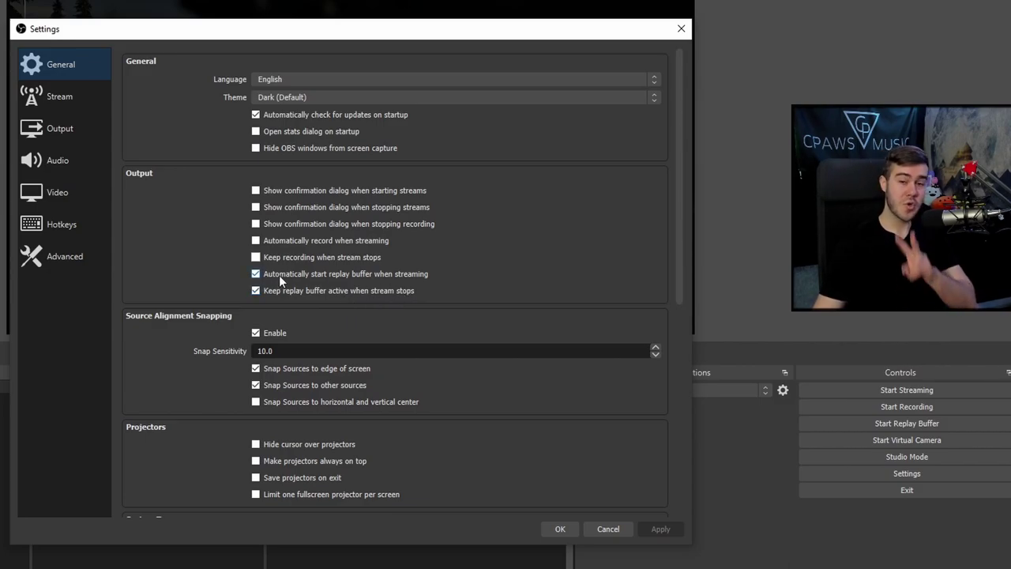
pyautogui.click(60, 109)
pyautogui.click(61, 124)
pyautogui.click(61, 162)
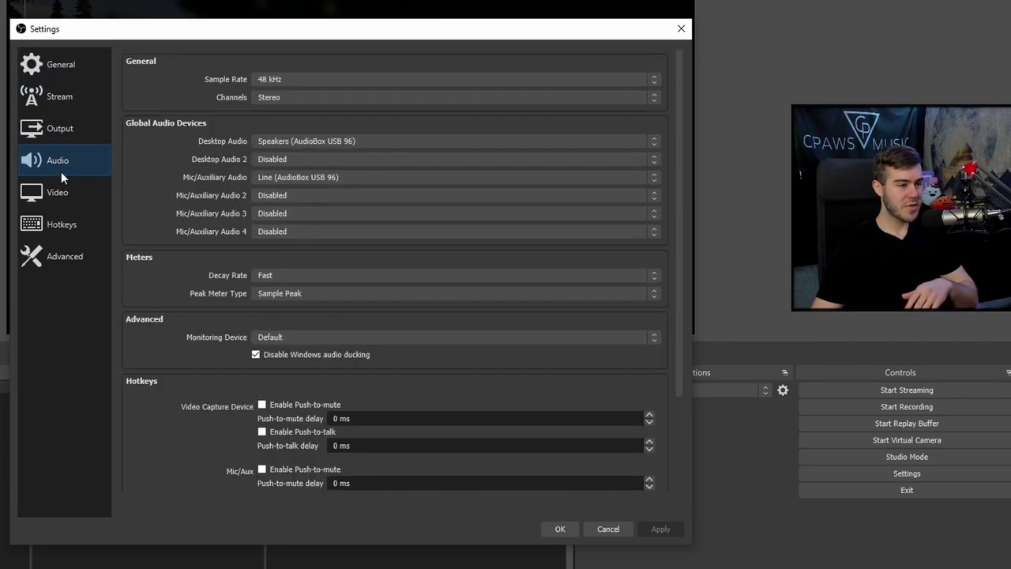
pyautogui.click(61, 195)
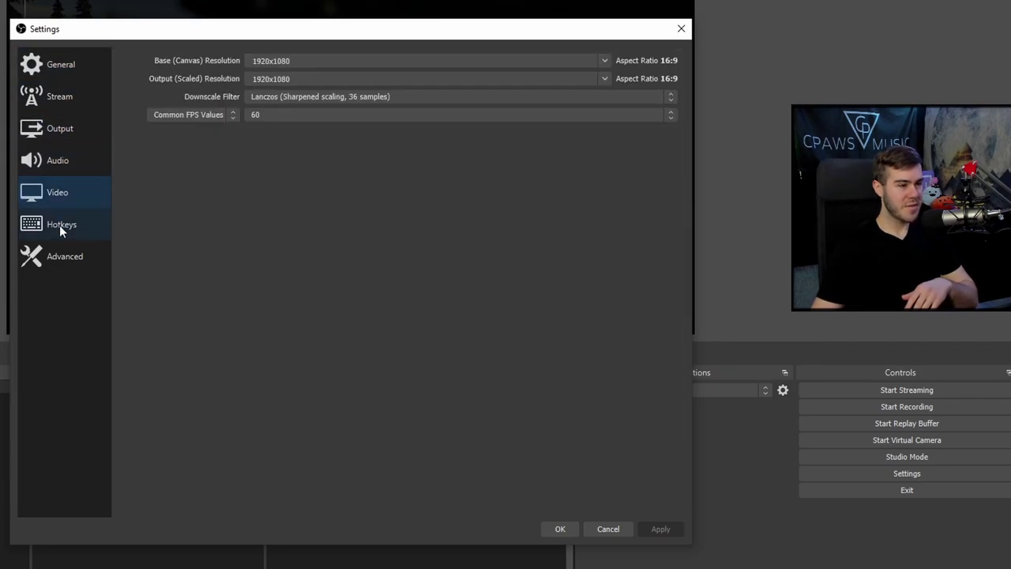
pyautogui.click(59, 225)
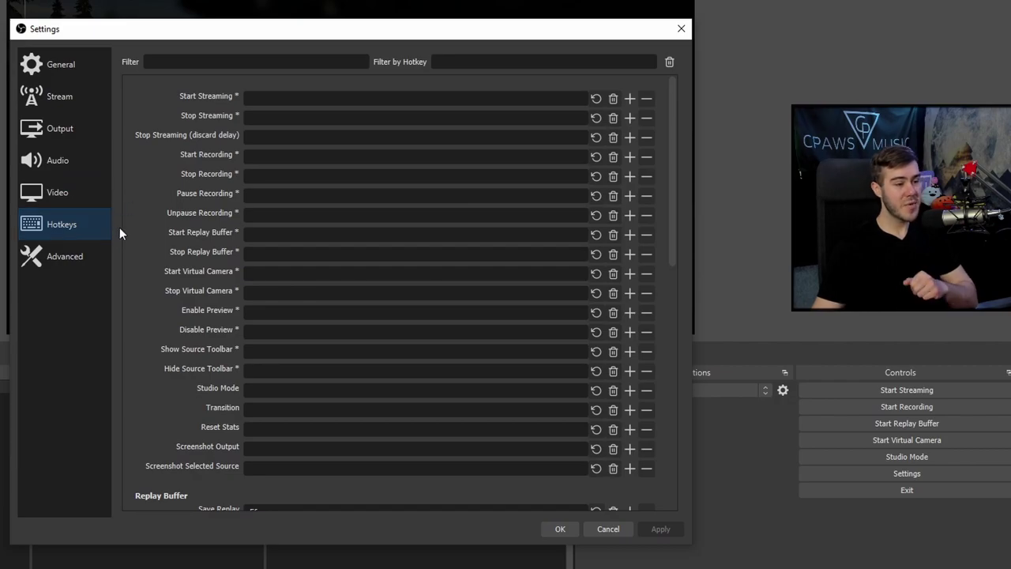
# Bind F6 to Save Replay, save the settings, and start the replay buffer.
pyautogui.scroll(-5, 156, 290)
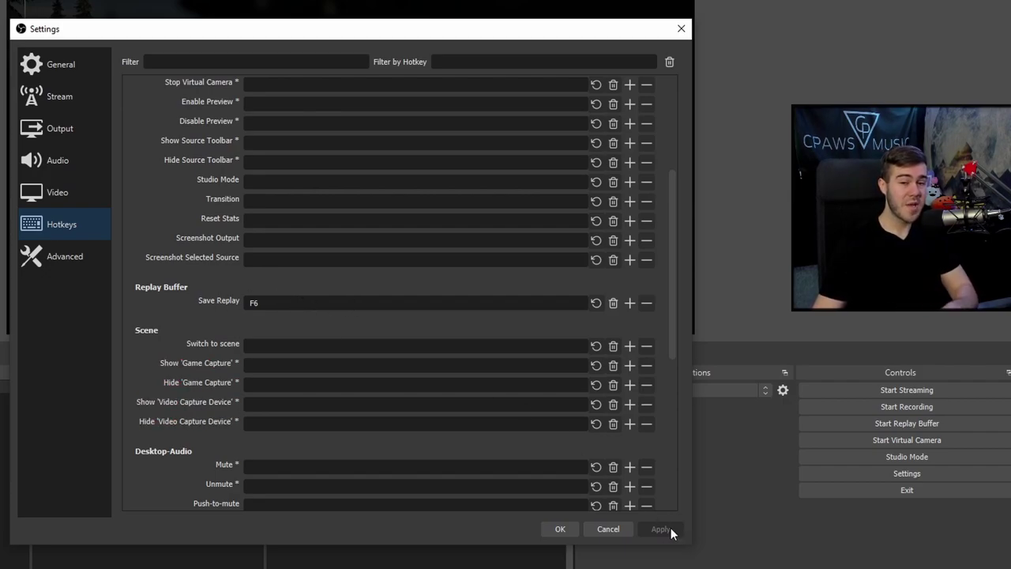
pyautogui.click(613, 303)
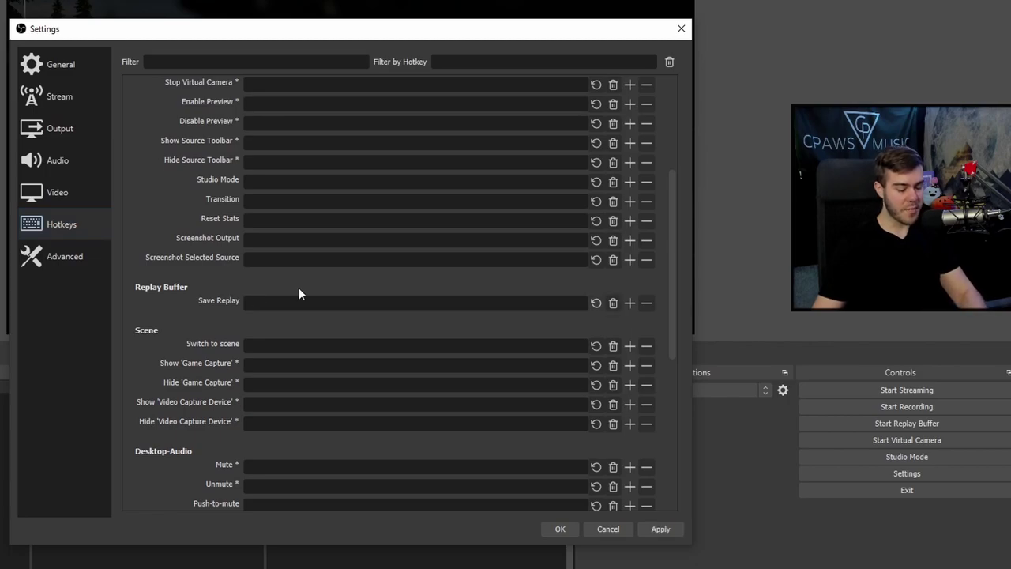
pyautogui.press('F6')
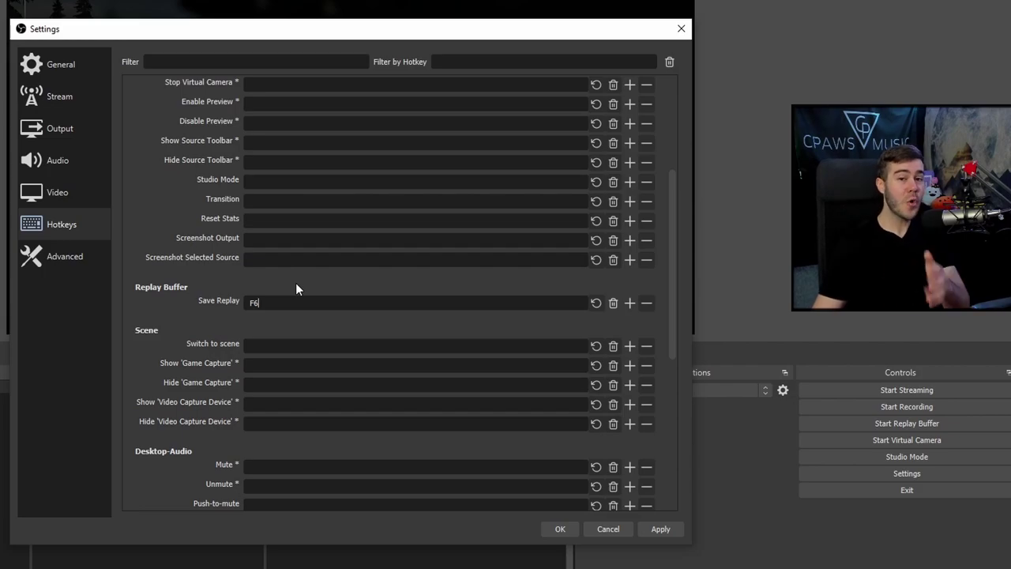
pyautogui.click(560, 530)
pyautogui.click(880, 390)
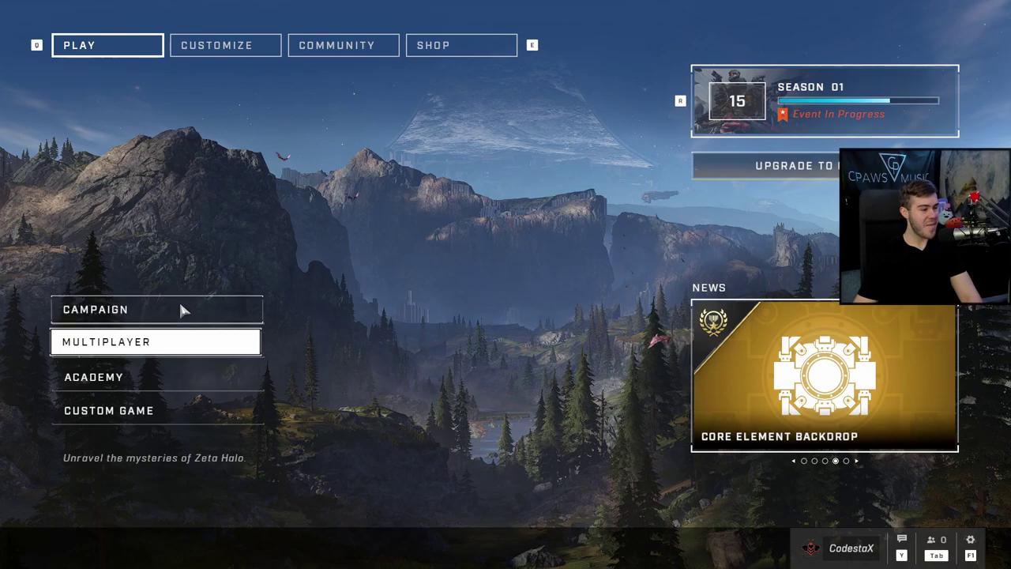
# Visit Halo Infinite's Academy menu, then go back to the main Play menu.
pyautogui.click(187, 377)
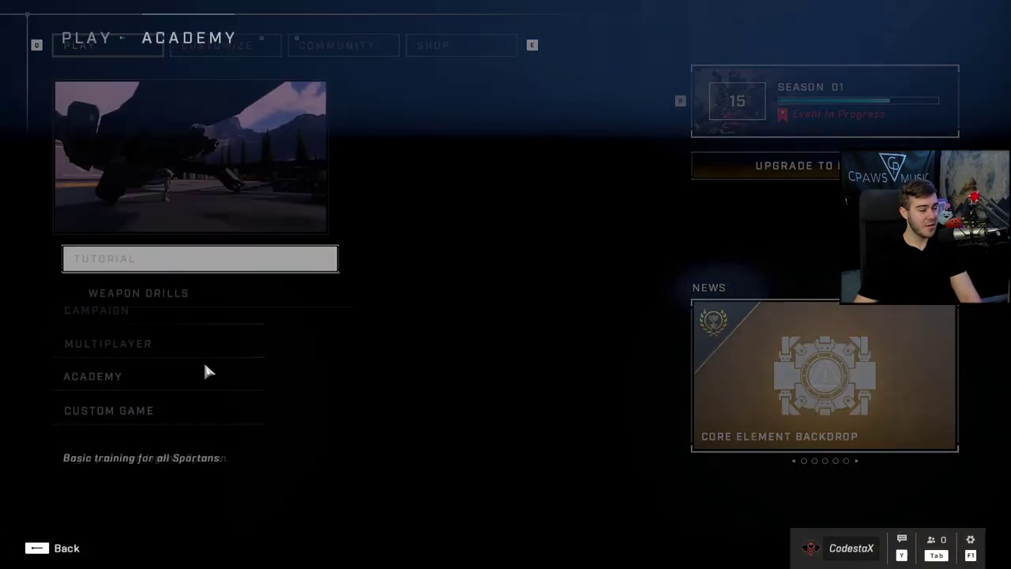
pyautogui.click(46, 550)
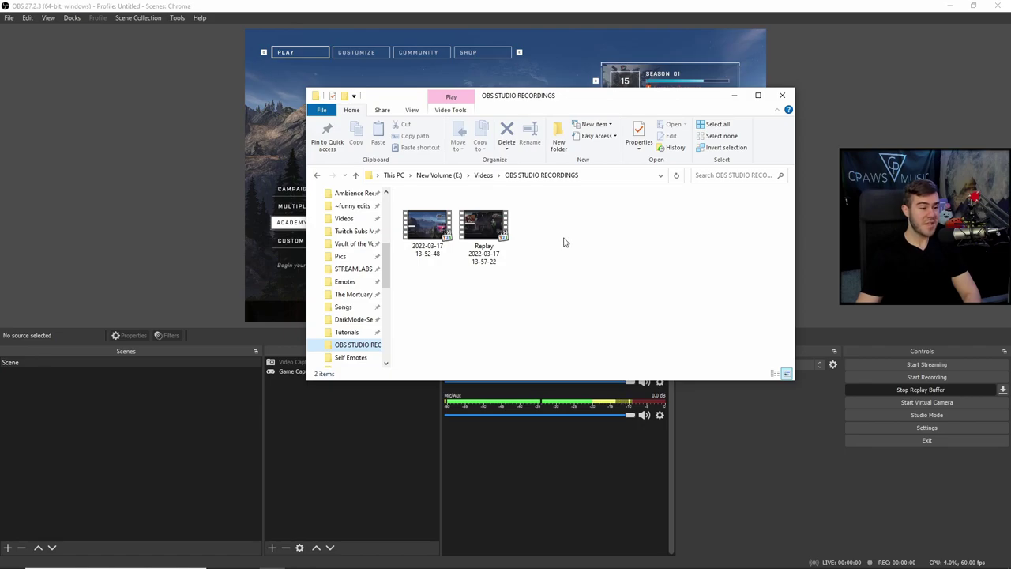
pyautogui.doubleClick(494, 234)
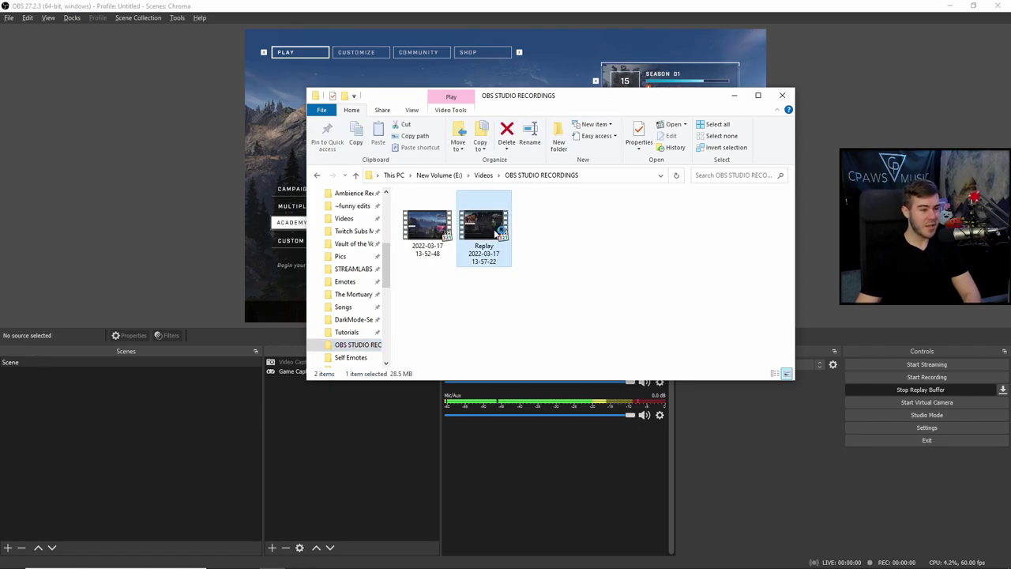